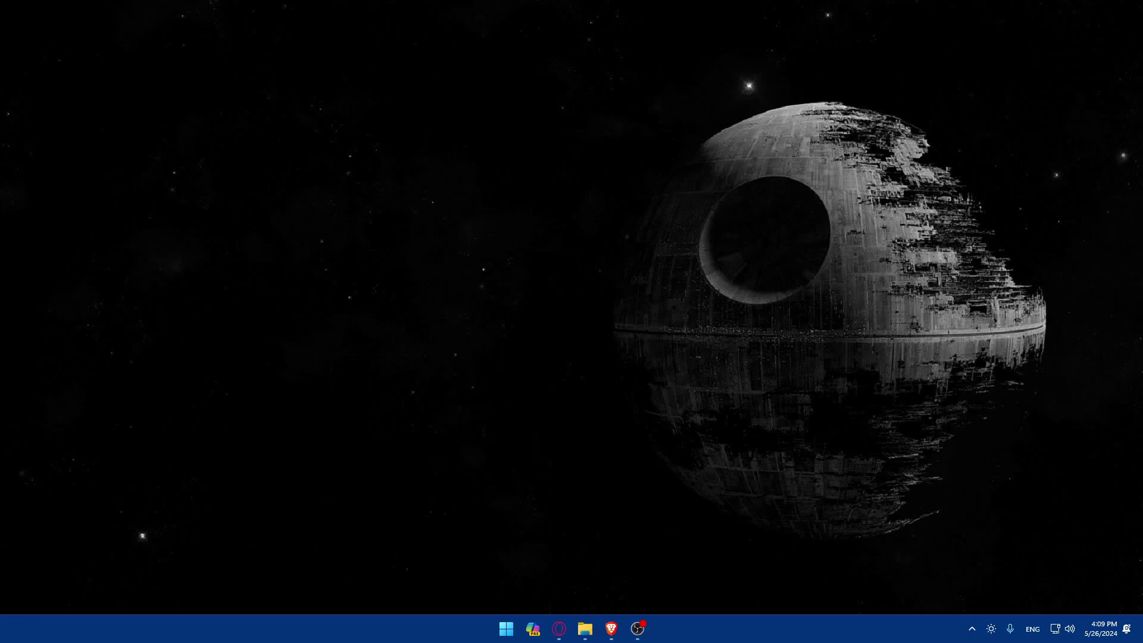
Load godaddy.com in a new Brave tab and close the currency notice
{"action": "left_click", "coordinate": [638, 629]}
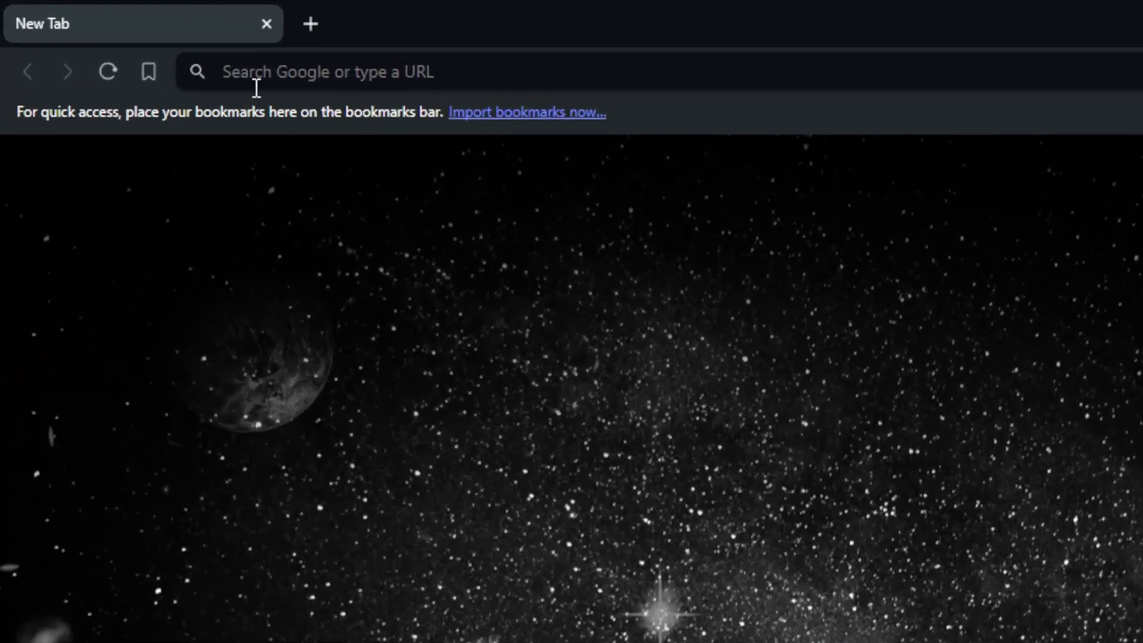
{"action": "left_click", "coordinate": [128, 41]}
{"action": "type", "text": "goda"}
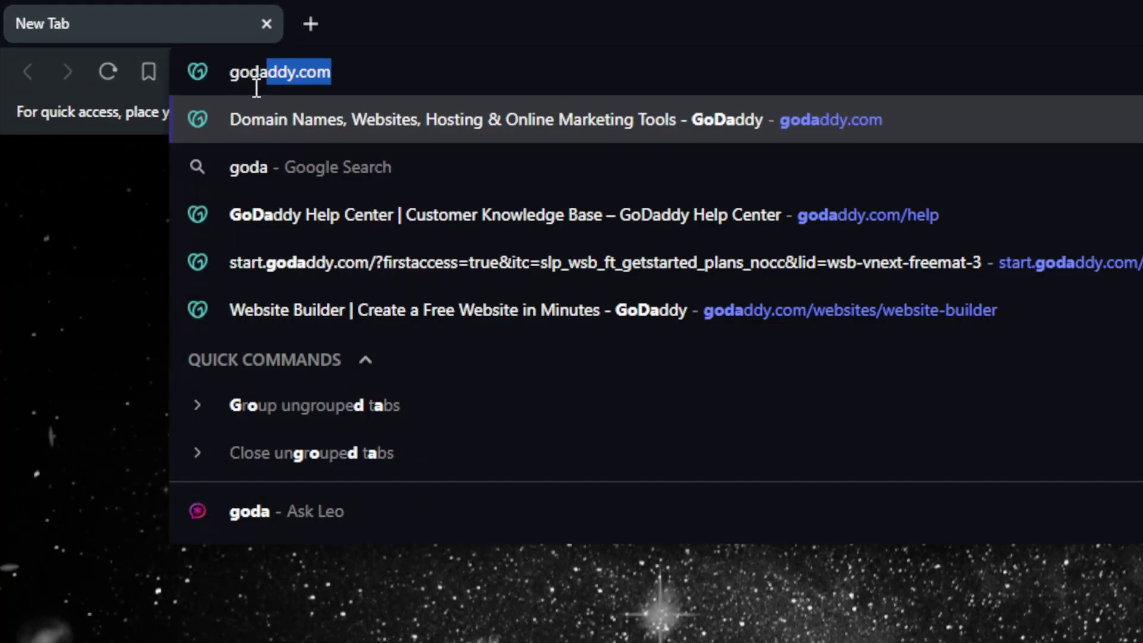
{"action": "type", "text": "ddy.com"}
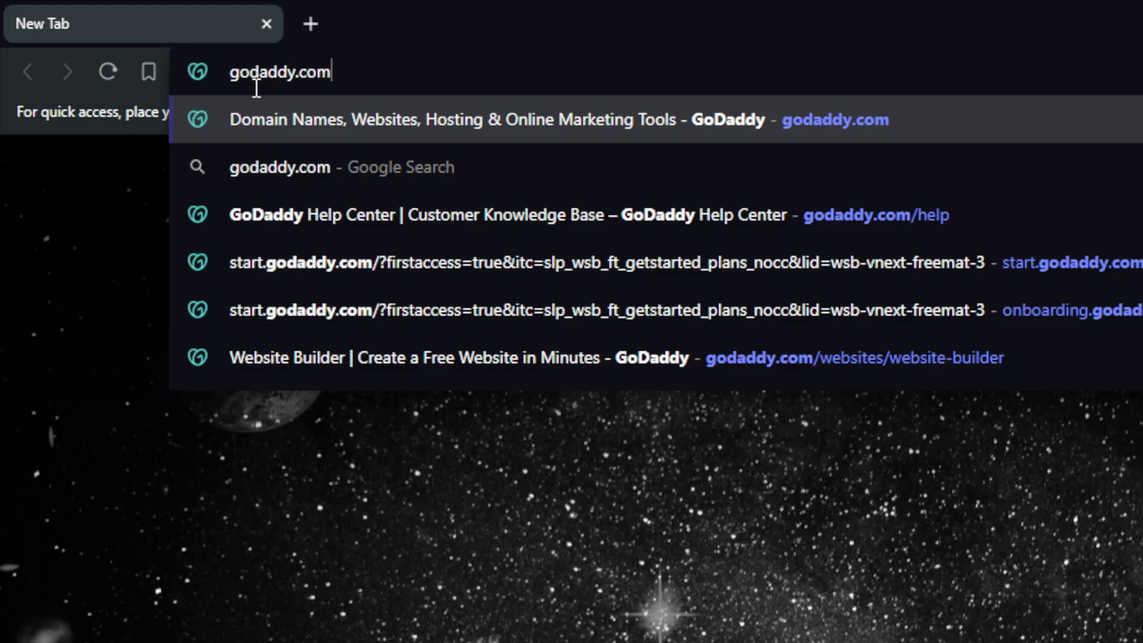
{"action": "key", "text": "Return"}
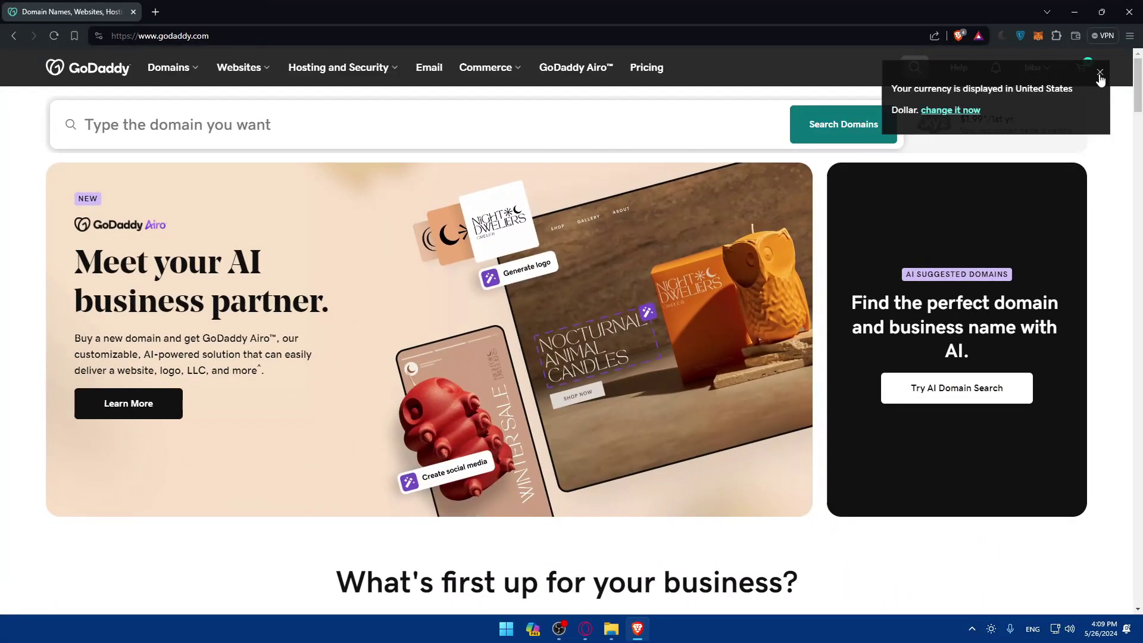
{"action": "left_click", "coordinate": [1100, 73]}
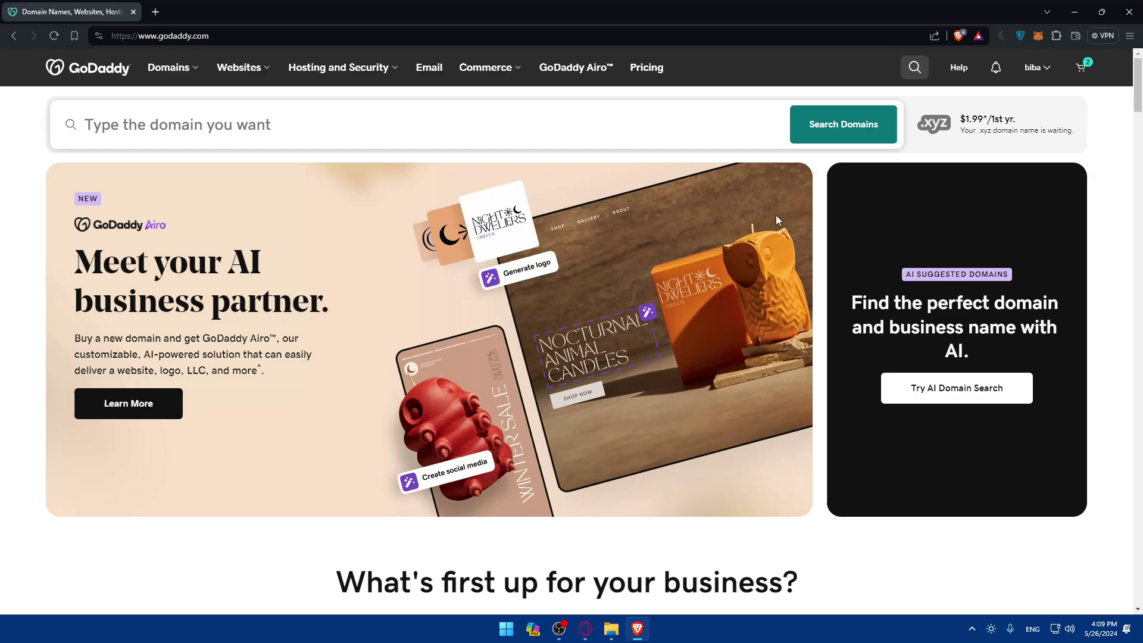
Go from the Websites menu to Website Builder and choose Start for Free
{"action": "left_click", "coordinate": [242, 75]}
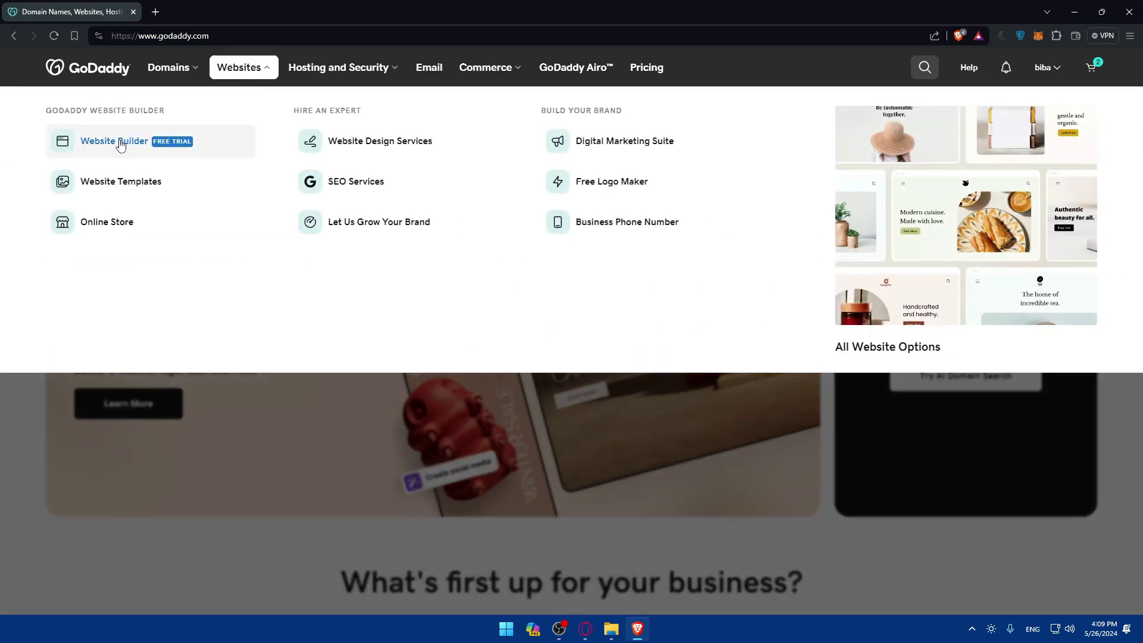
{"action": "left_click", "coordinate": [120, 142]}
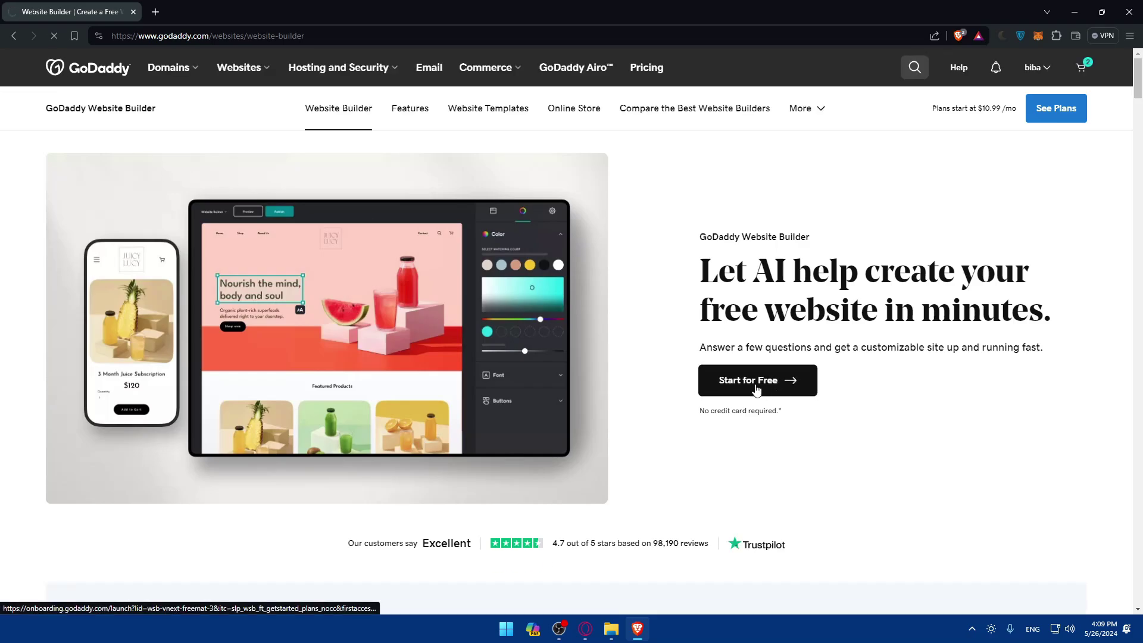
{"action": "left_click", "coordinate": [761, 387]}
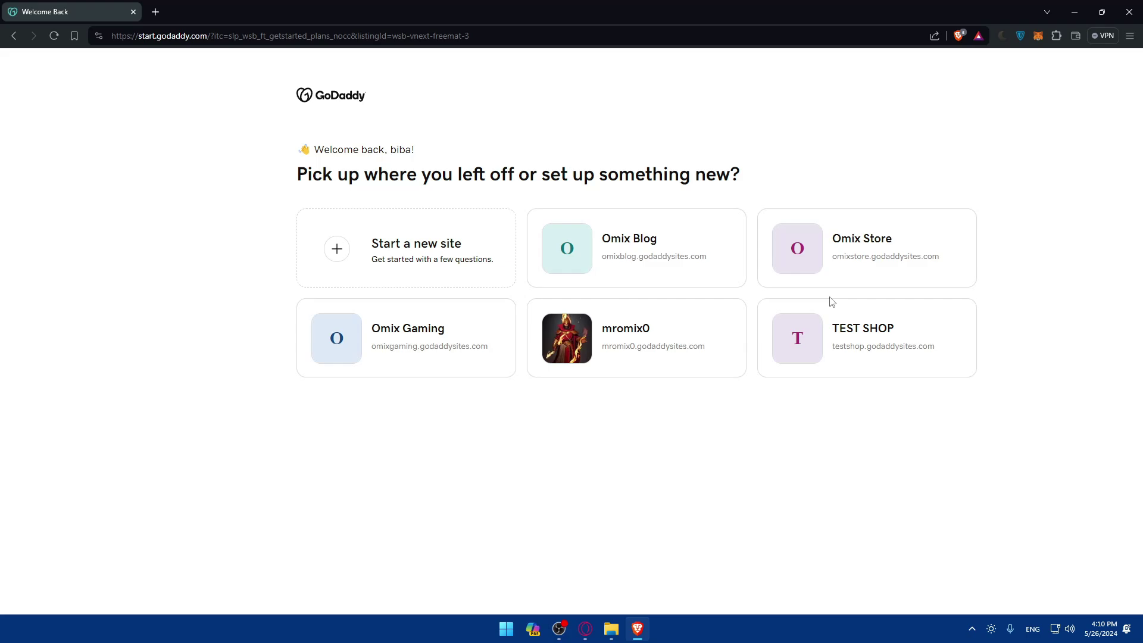
Open an existing site's dashboard and switch the workspace to Omix Store
{"action": "left_click", "coordinate": [603, 352]}
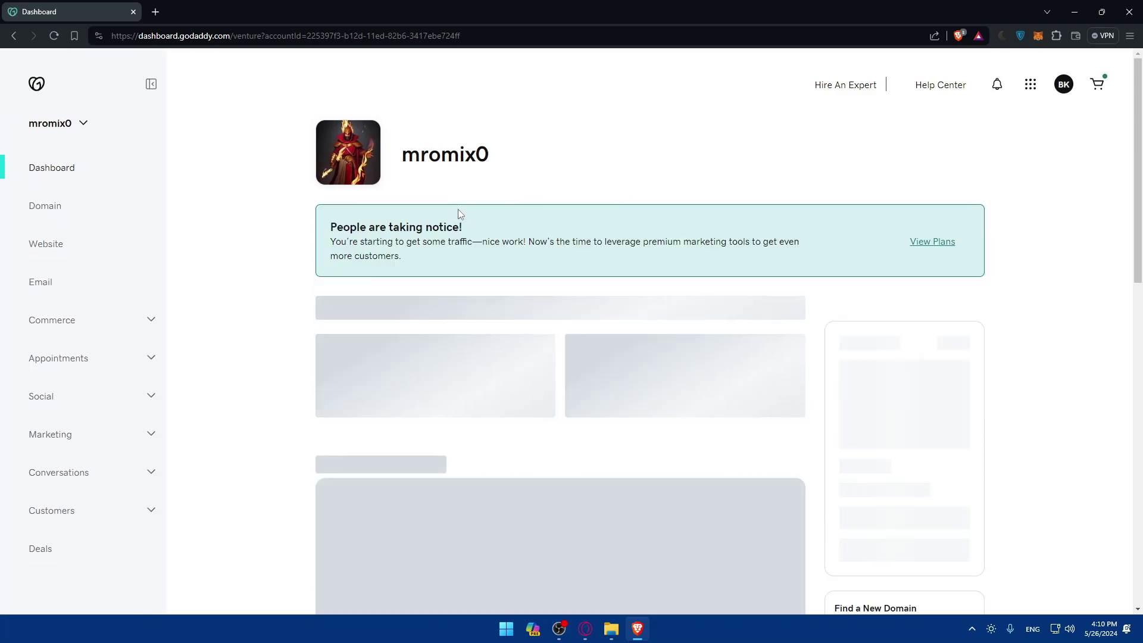
{"action": "scroll", "coordinate": [894, 262], "scroll_direction": "down", "scroll_amount": 2}
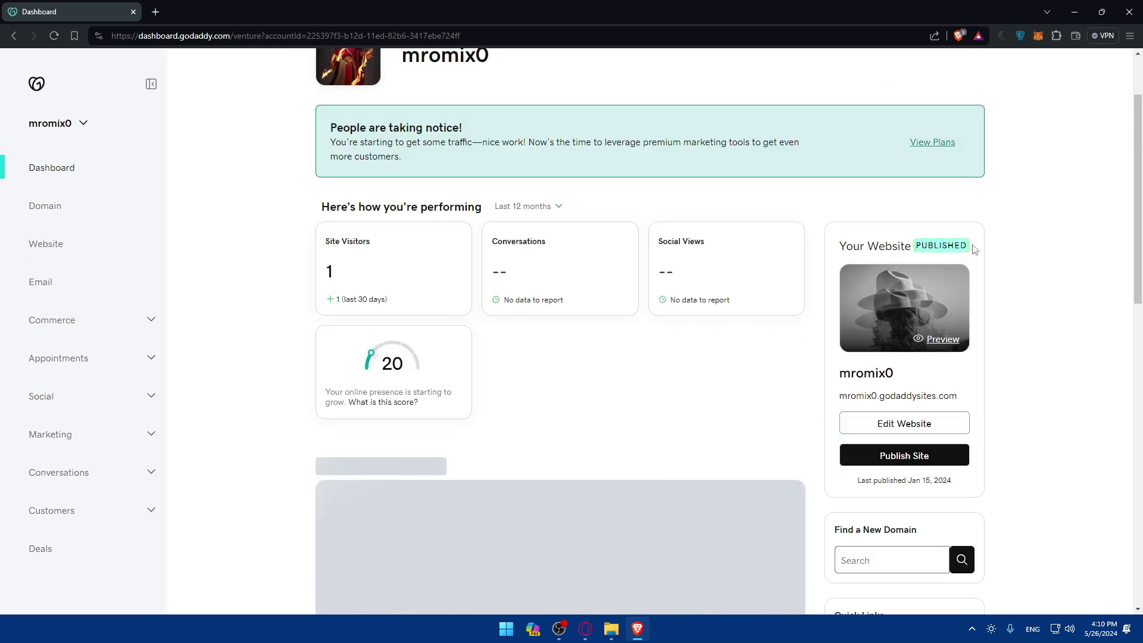
{"action": "scroll", "coordinate": [291, 234], "scroll_direction": "up", "scroll_amount": 2}
{"action": "left_click", "coordinate": [82, 123]}
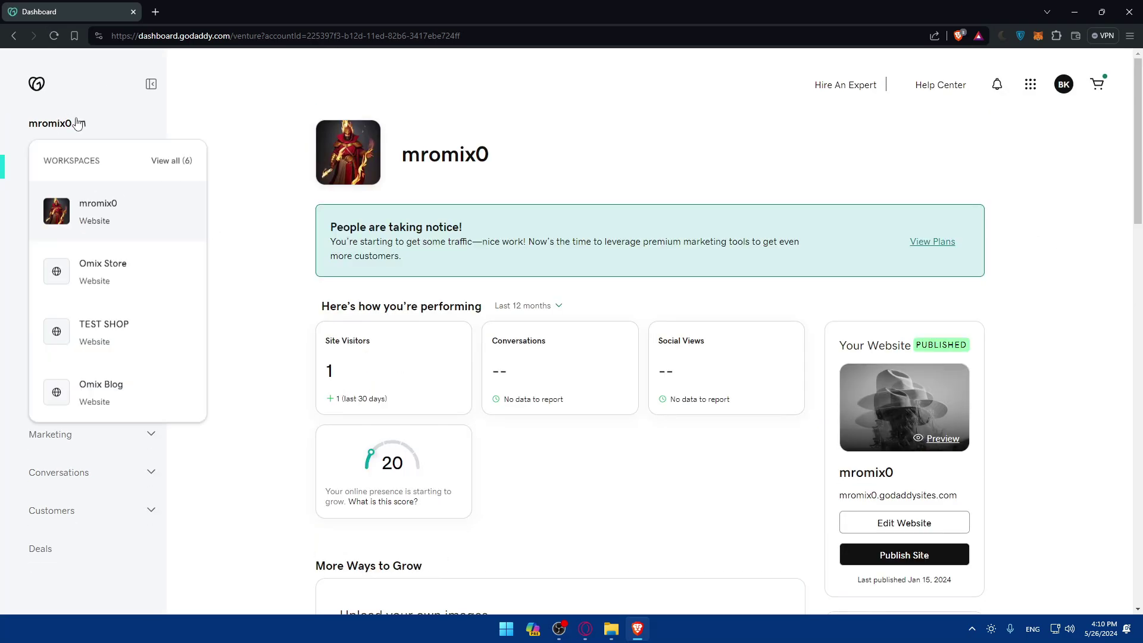
{"action": "left_click", "coordinate": [98, 257]}
{"action": "scroll", "coordinate": [993, 308], "scroll_direction": "down", "scroll_amount": 2}
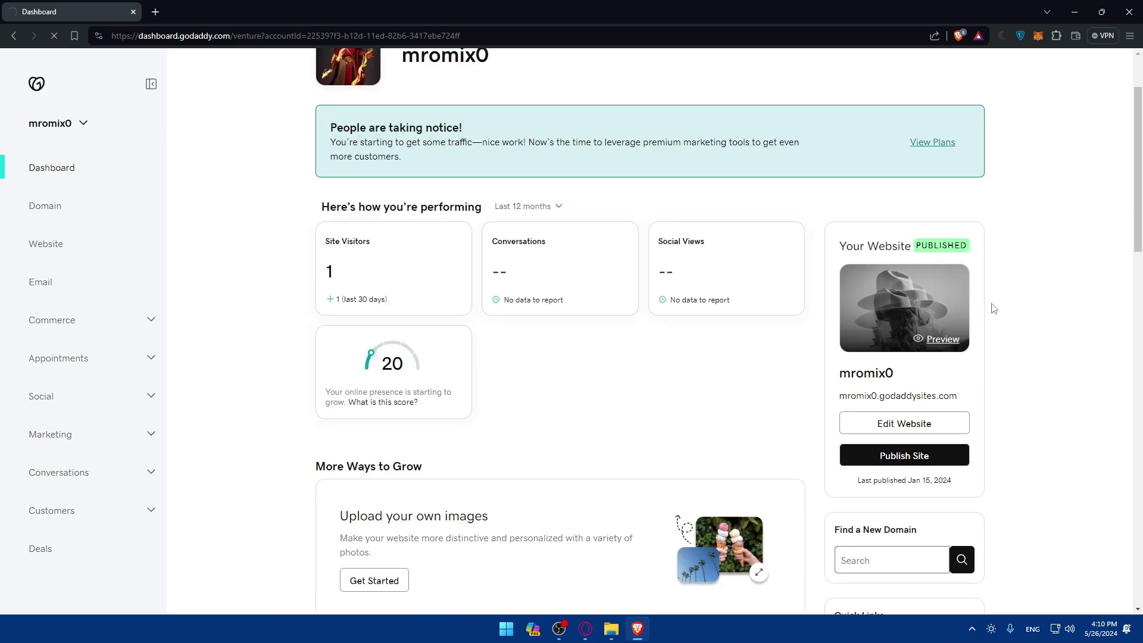
Reselect the Omix Store workspace and show all businesses with View all (6)
{"action": "left_click", "coordinate": [31, 125]}
{"action": "left_click", "coordinate": [97, 253]}
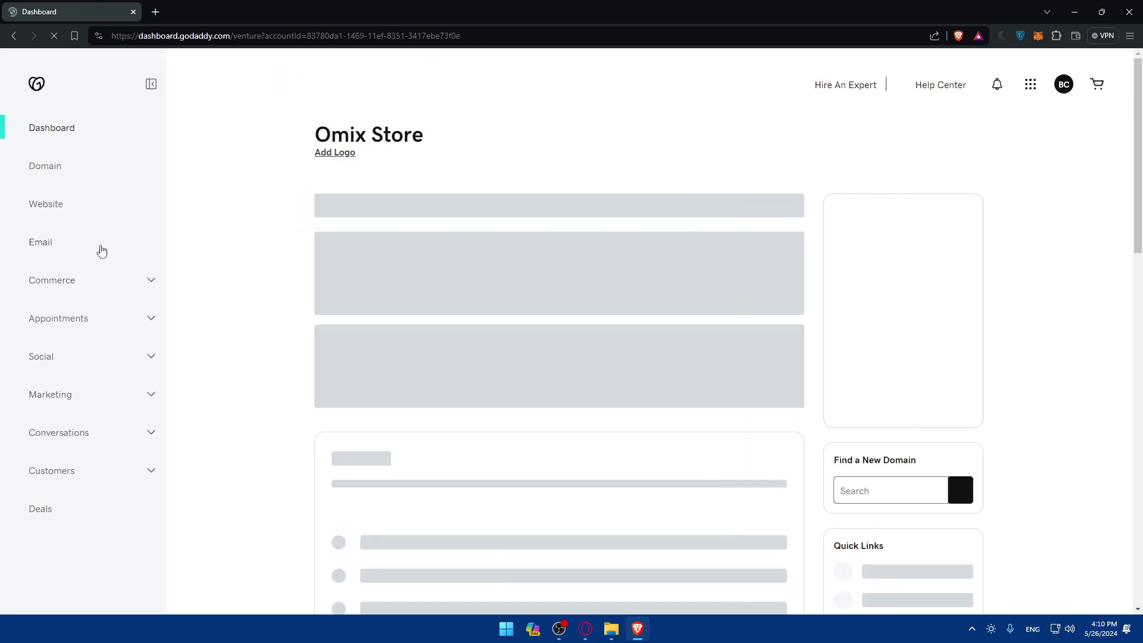
{"action": "scroll", "coordinate": [953, 274], "scroll_direction": "down", "scroll_amount": 3}
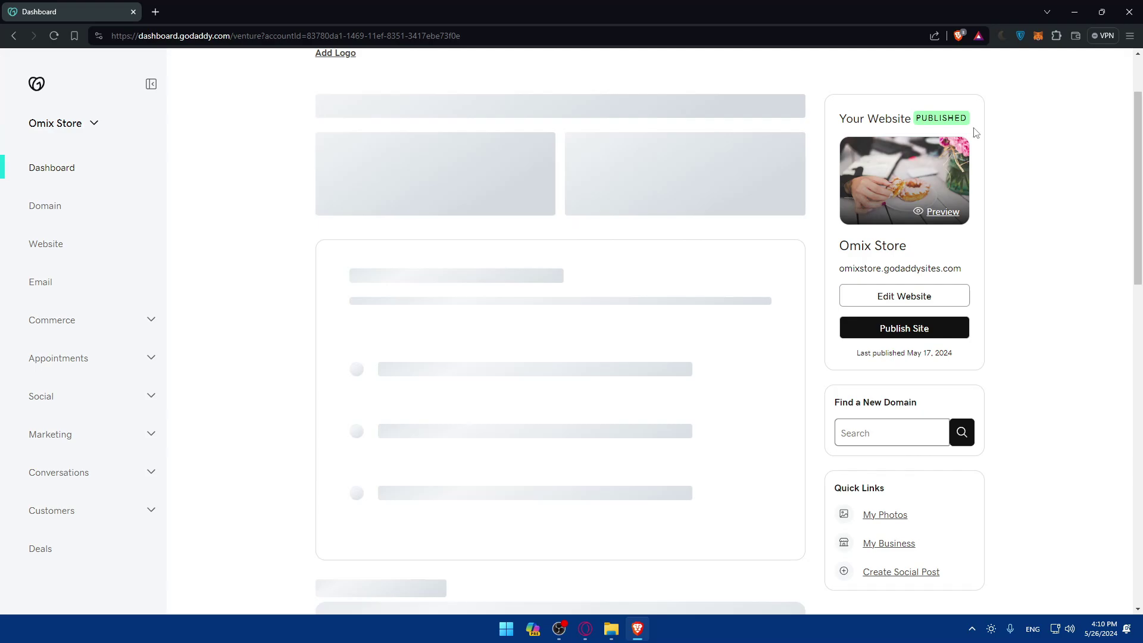
{"action": "left_click", "coordinate": [63, 128]}
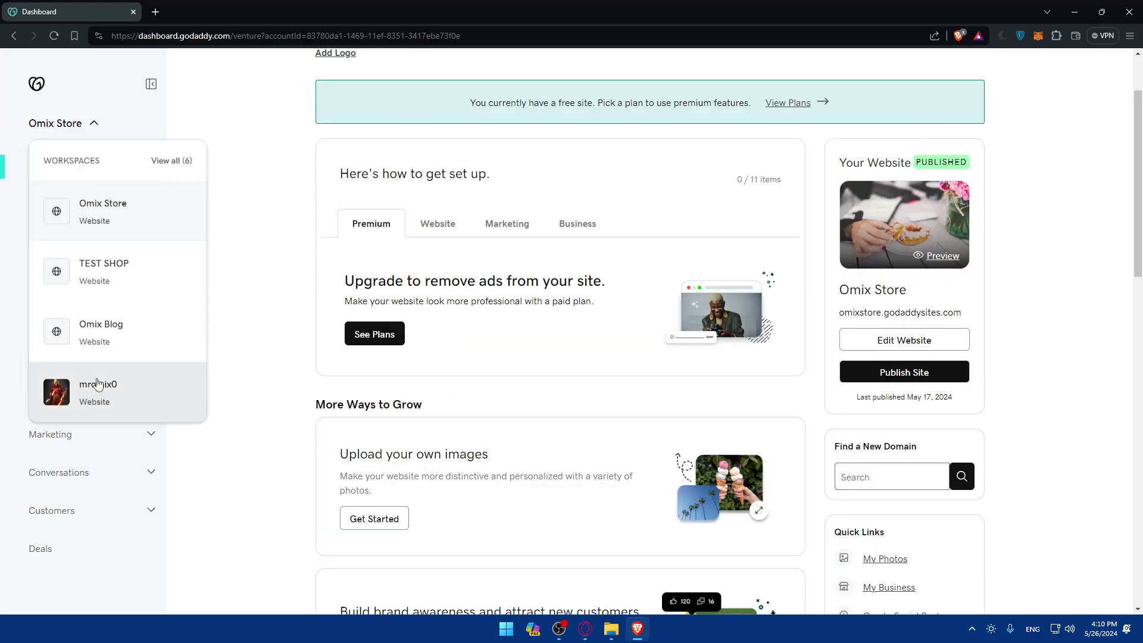
{"action": "left_click", "coordinate": [164, 168]}
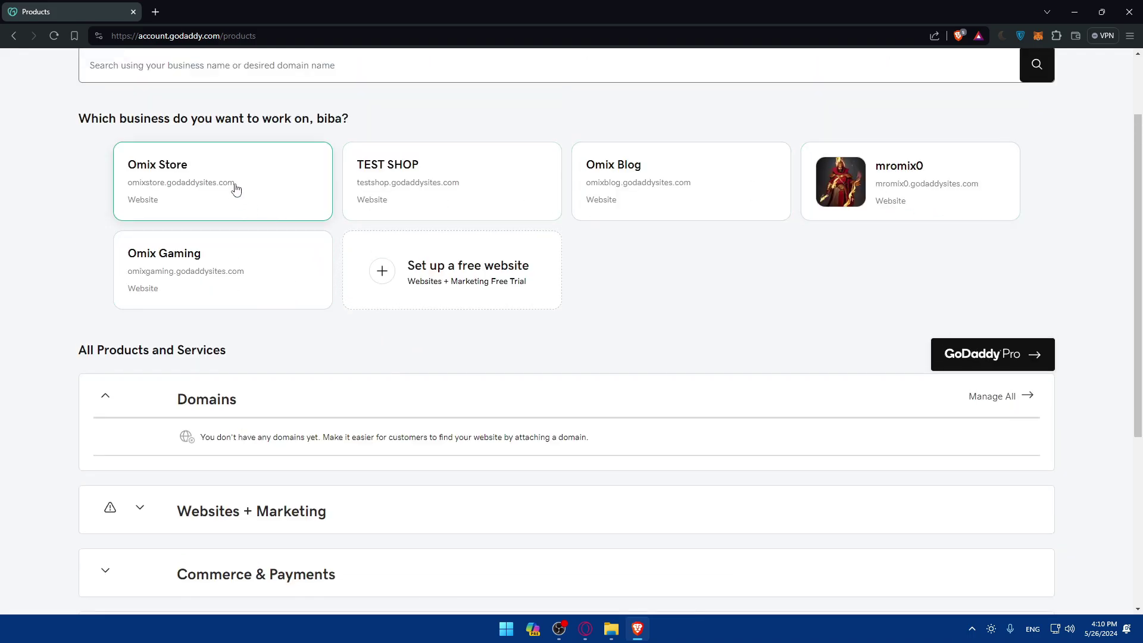
Copy the omixstore.godaddysites.com address and load it in a new tab
{"action": "left_click_drag", "start_coordinate": [235, 185], "coordinate": [82, 195]}
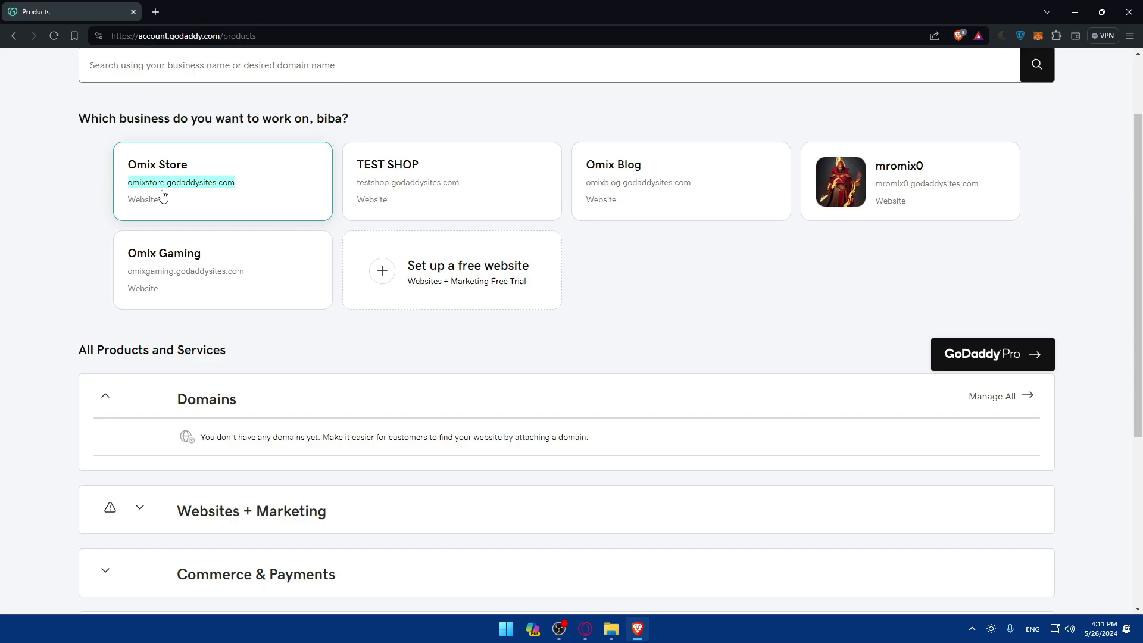
{"action": "left_click", "coordinate": [155, 12]}
{"action": "type", "text": "omixstore.godaddysites.com"}
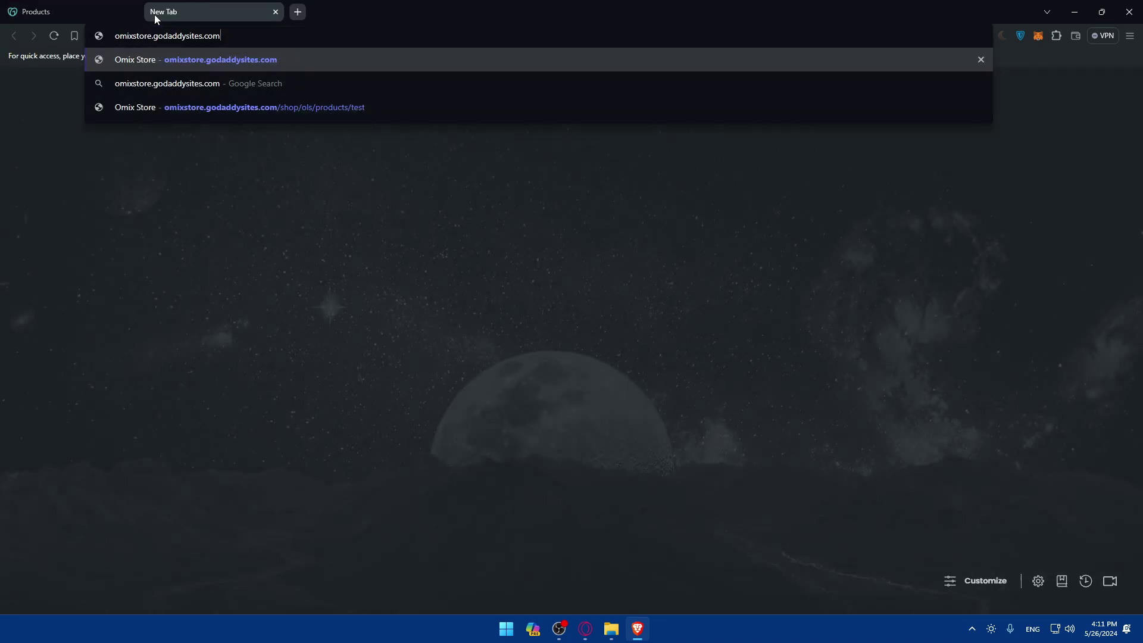
{"action": "key", "text": "Return"}
Open the Omix Store workspace, then scroll through the live bakery site
{"action": "left_click", "coordinate": [69, 11]}
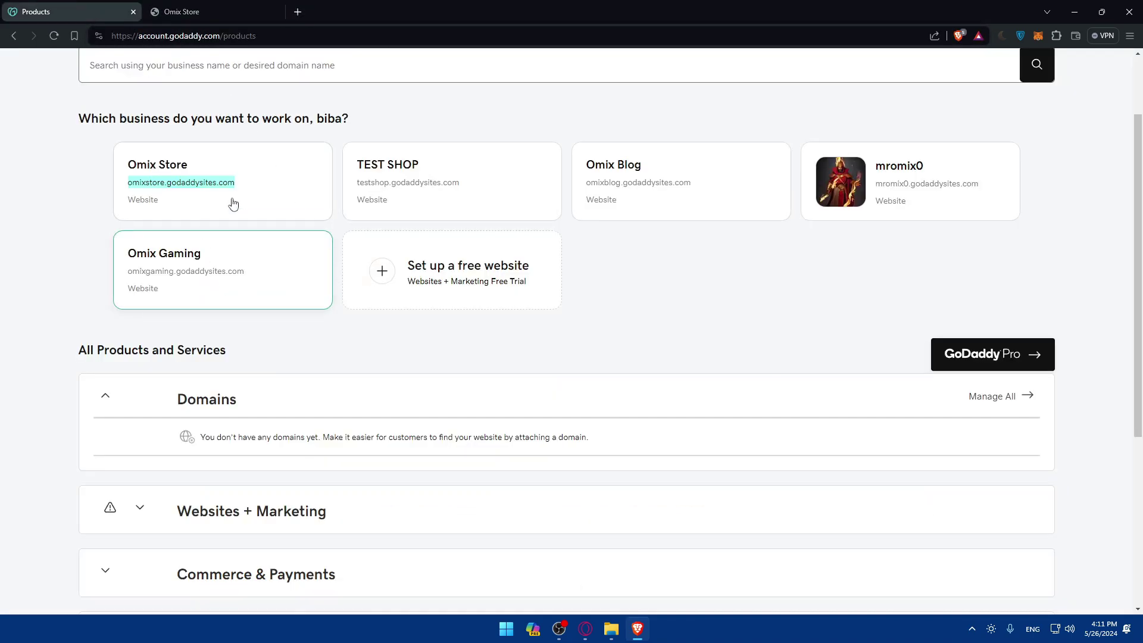
{"action": "left_click", "coordinate": [265, 196]}
{"action": "left_click", "coordinate": [202, 12]}
{"action": "scroll", "coordinate": [650, 334], "scroll_direction": "down", "scroll_amount": 10}
{"action": "scroll", "coordinate": [729, 301], "scroll_direction": "up", "scroll_amount": 5}
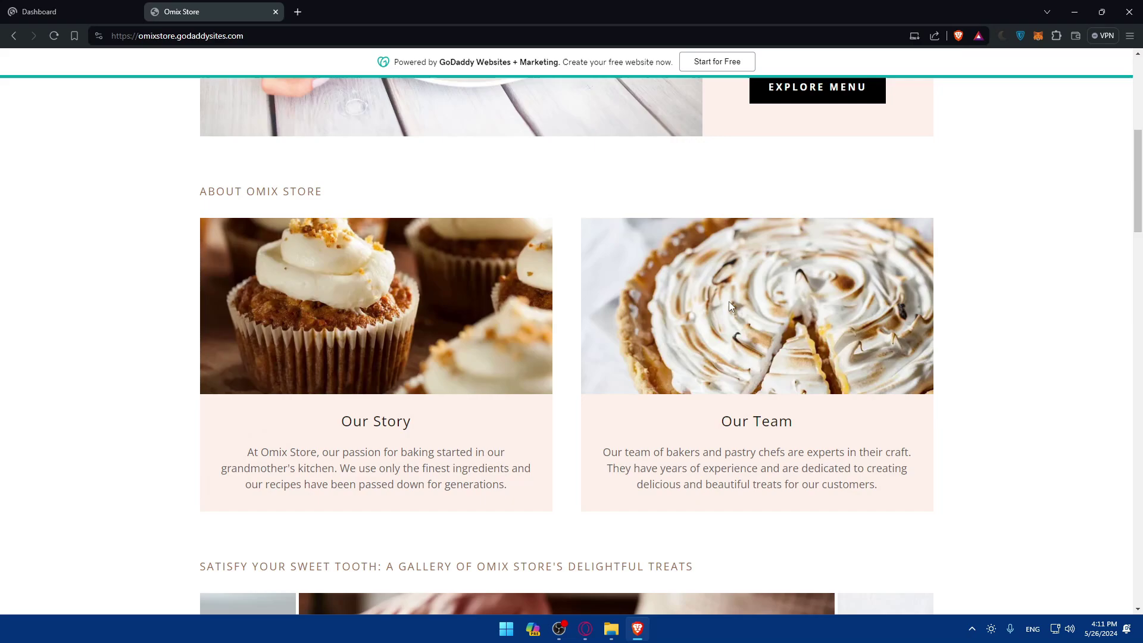
{"action": "scroll", "coordinate": [716, 300], "scroll_direction": "down", "scroll_amount": 20}
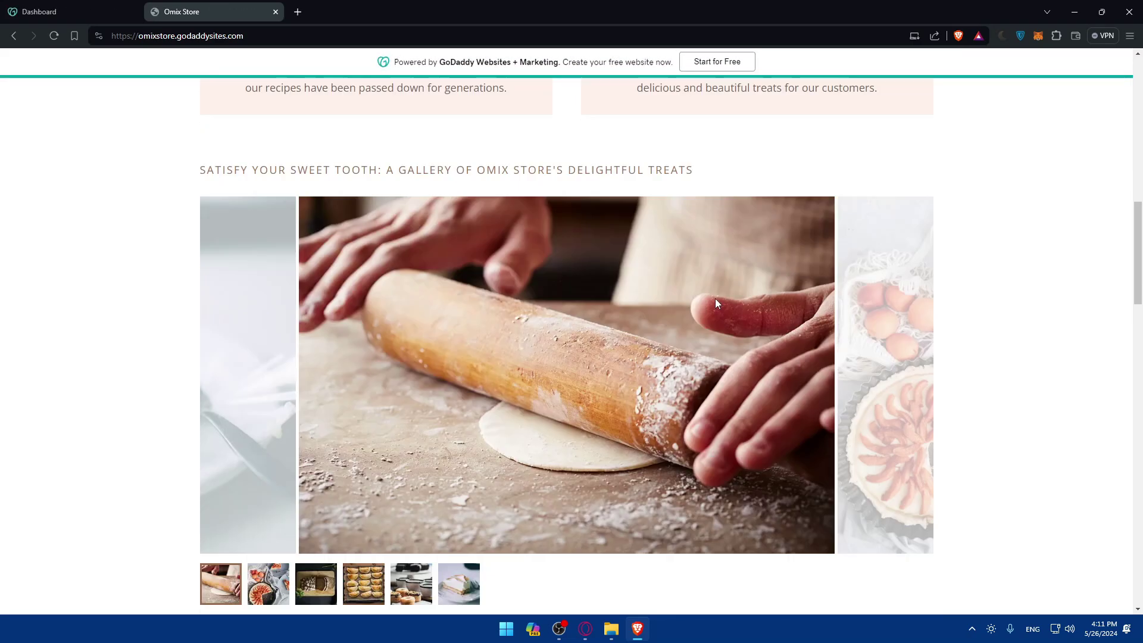
{"action": "scroll", "coordinate": [717, 303], "scroll_direction": "down", "scroll_amount": 10}
{"action": "scroll", "coordinate": [717, 301], "scroll_direction": "up", "scroll_amount": 10}
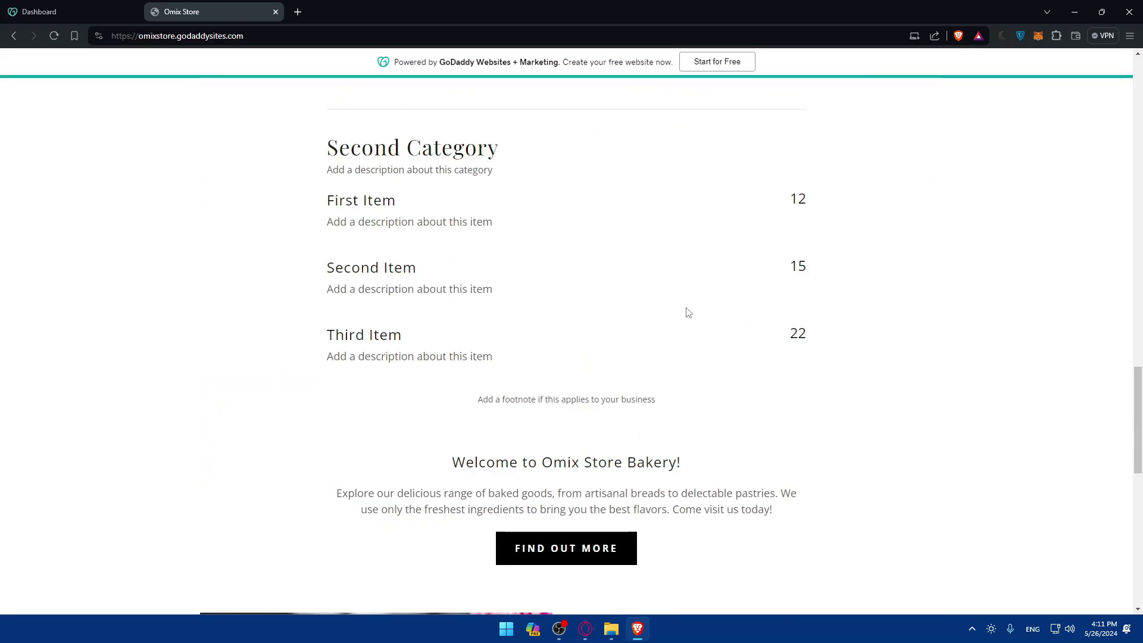
{"action": "scroll", "coordinate": [688, 357], "scroll_direction": "down", "scroll_amount": 2}
{"action": "scroll", "coordinate": [688, 360], "scroll_direction": "down", "scroll_amount": 5}
Close the live site tab and plan picker, then choose Edit Website for Omix Store
{"action": "scroll", "coordinate": [688, 360], "scroll_direction": "up", "scroll_amount": 6}
{"action": "left_click", "coordinate": [275, 12]}
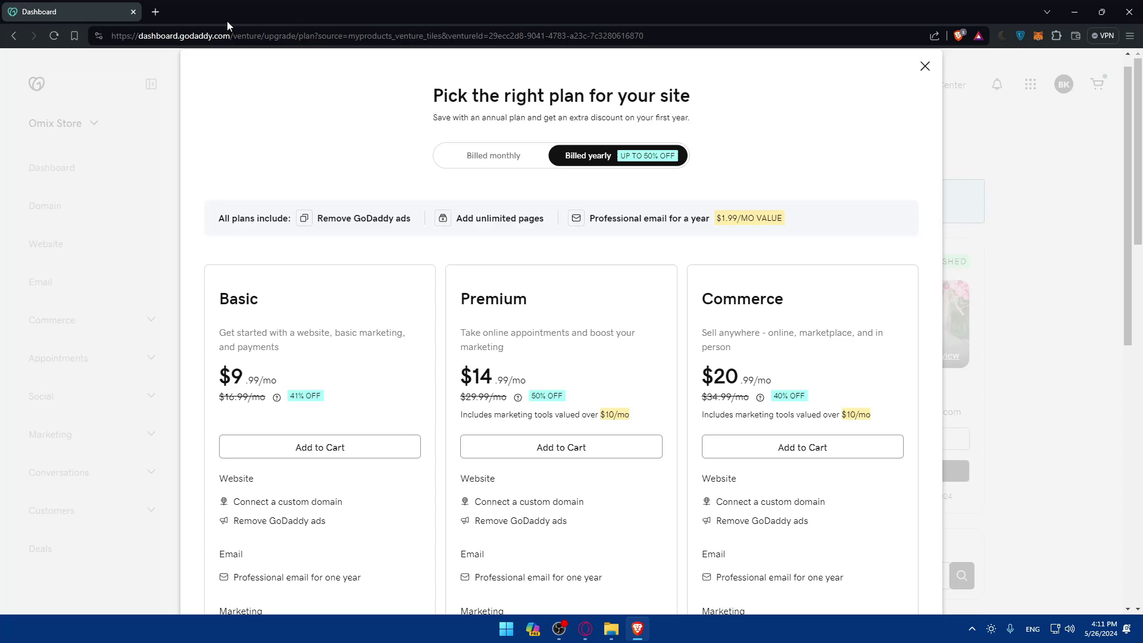
{"action": "left_click", "coordinate": [925, 66]}
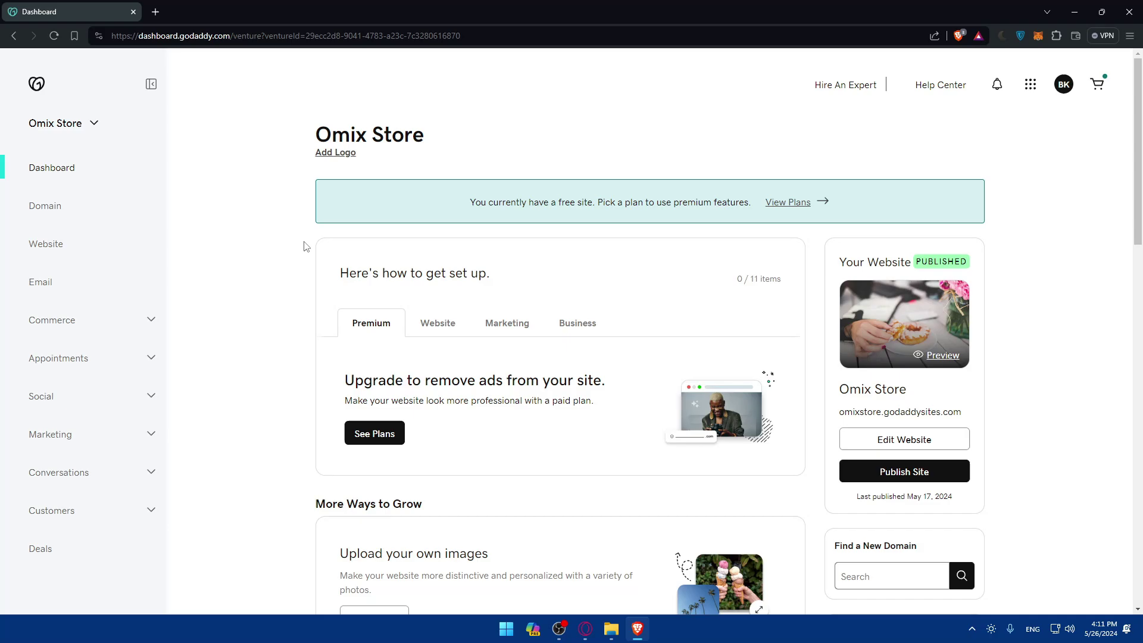
{"action": "left_click", "coordinate": [54, 210]}
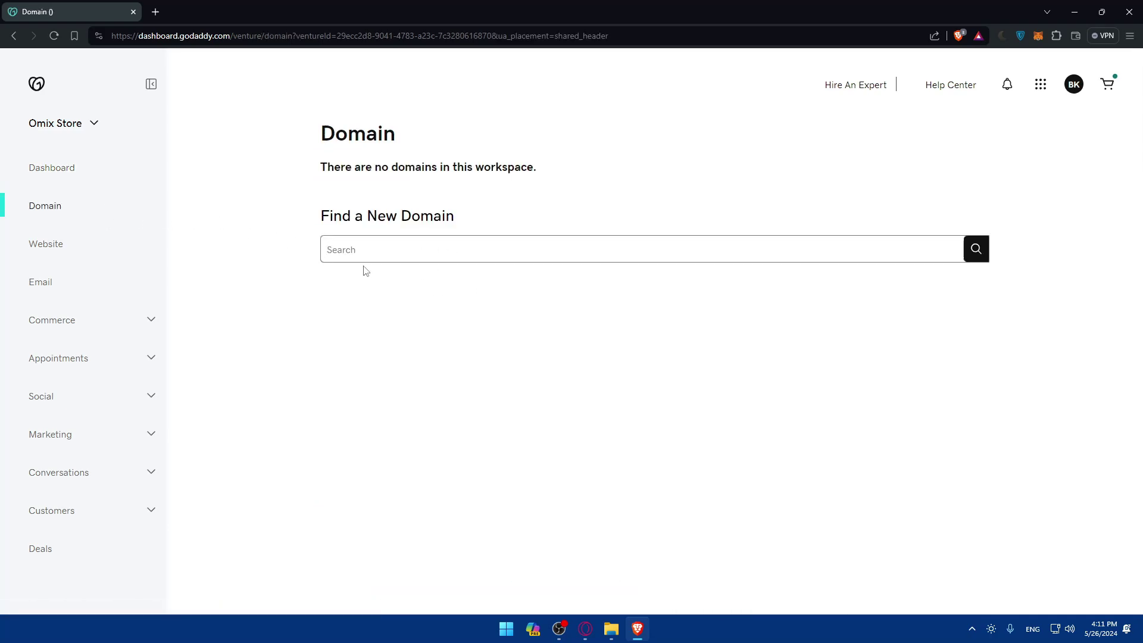
{"action": "left_click", "coordinate": [72, 182]}
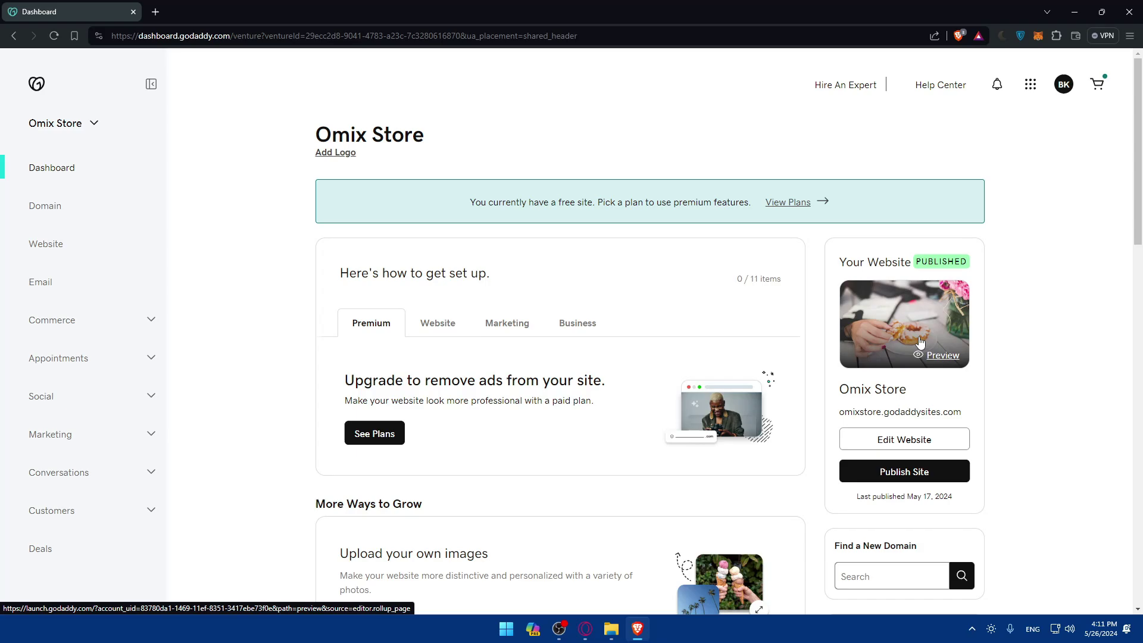
{"action": "left_click", "coordinate": [914, 445]}
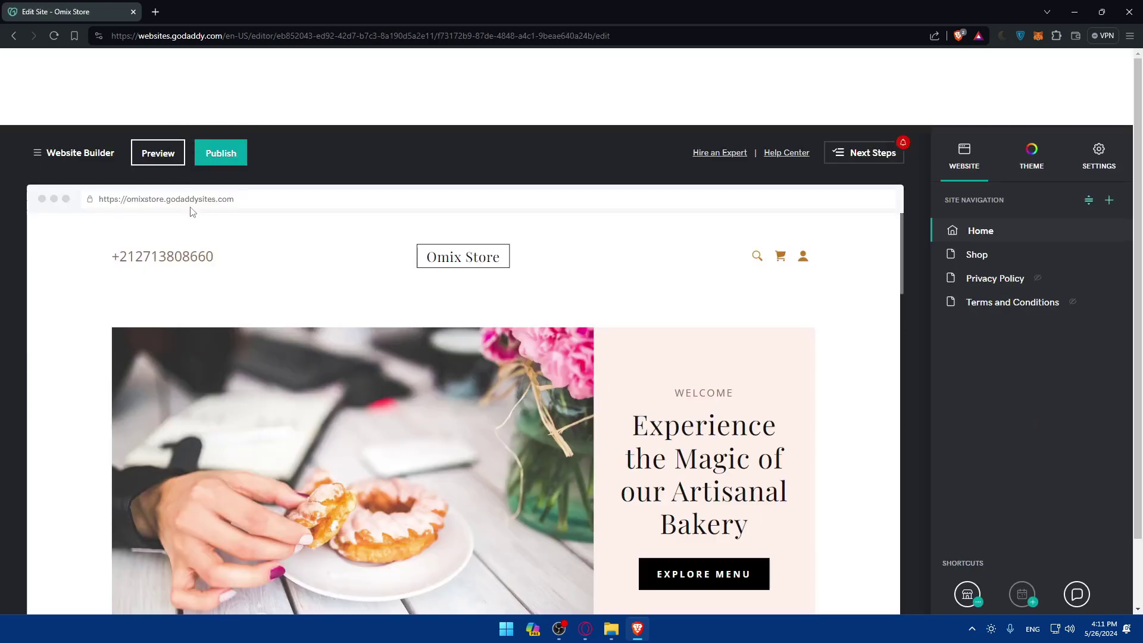
Check the live Omix Store site from the editor's URL, close it, and review the dashboard
{"action": "left_click", "coordinate": [194, 201]}
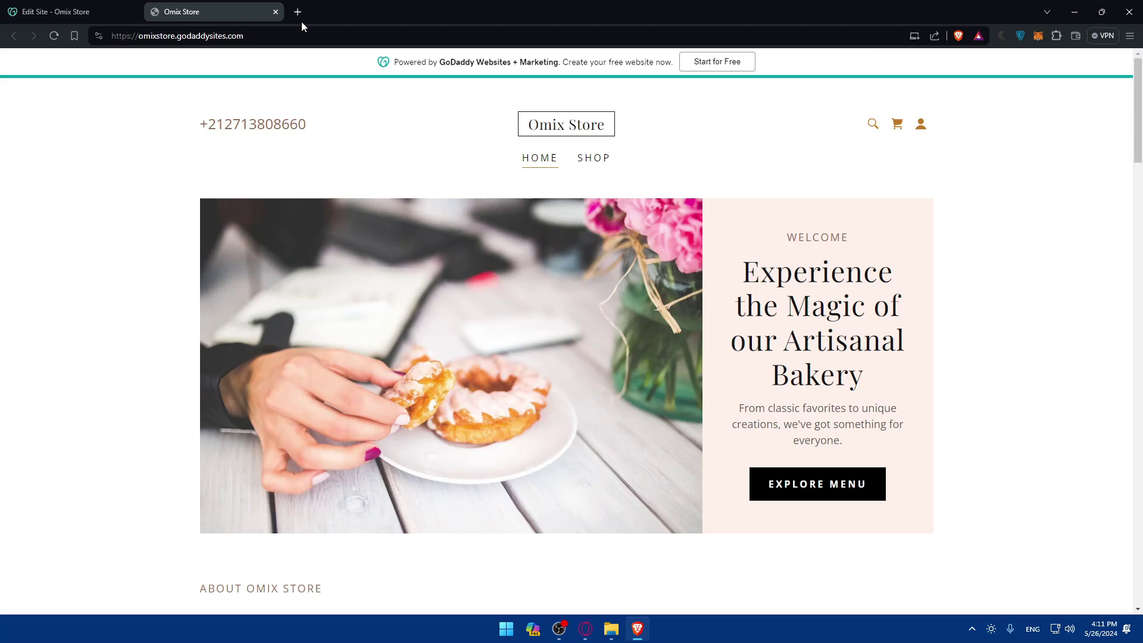
{"action": "left_click", "coordinate": [276, 12]}
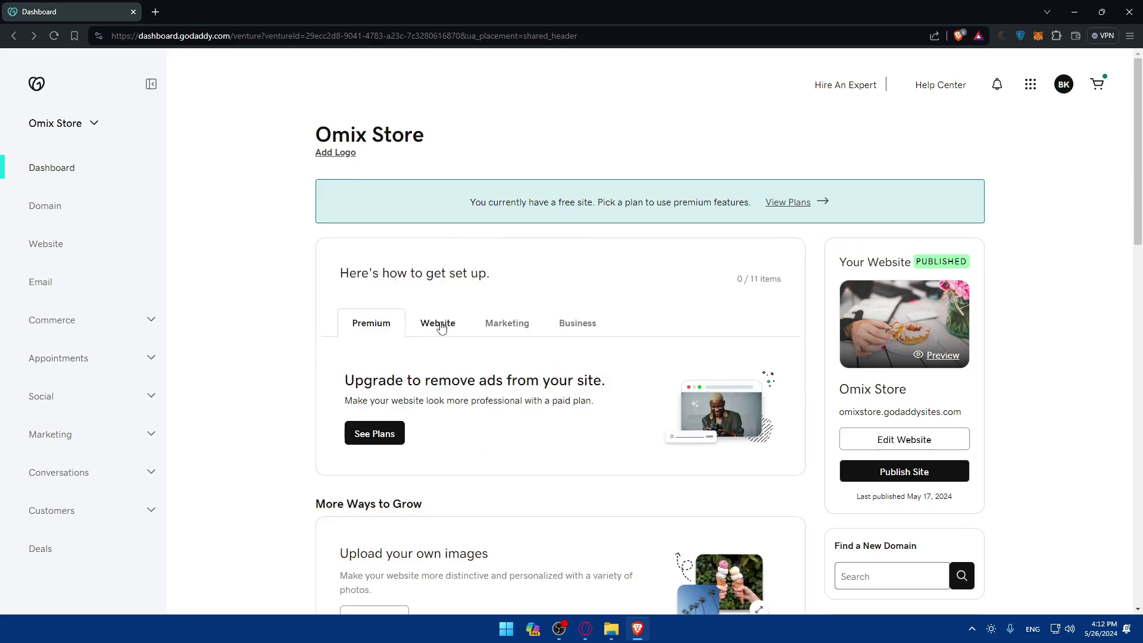
{"action": "scroll", "coordinate": [488, 346], "scroll_direction": "down", "scroll_amount": 8}
{"action": "scroll", "coordinate": [490, 347], "scroll_direction": "up", "scroll_amount": 9}
{"action": "scroll", "coordinate": [492, 348], "scroll_direction": "down", "scroll_amount": 4}
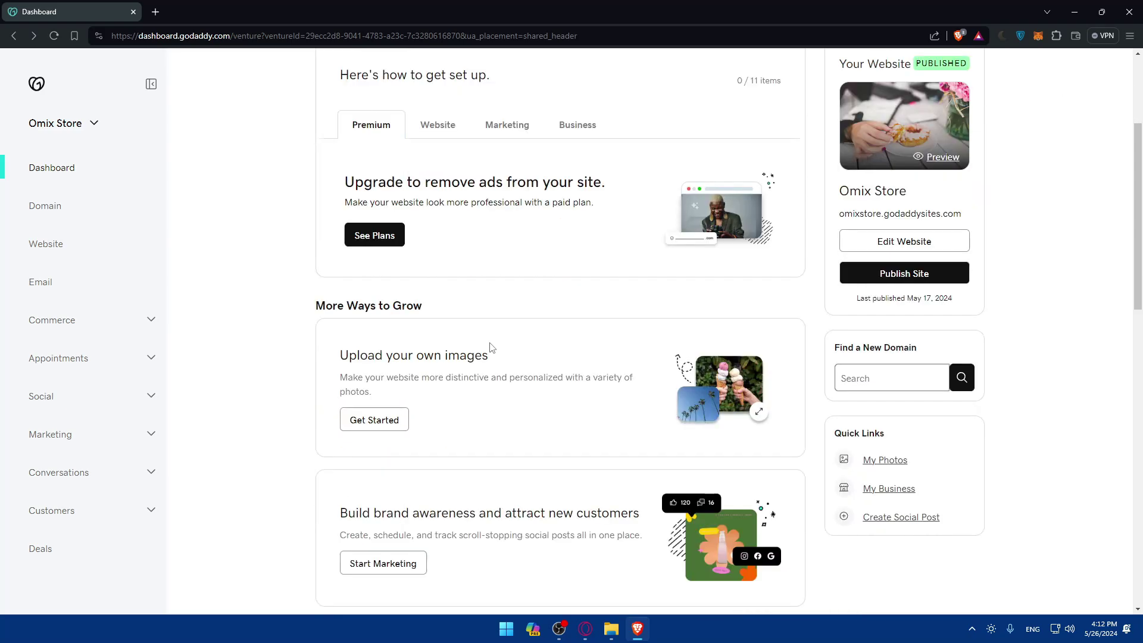
{"action": "scroll", "coordinate": [381, 297], "scroll_direction": "up", "scroll_amount": 4}
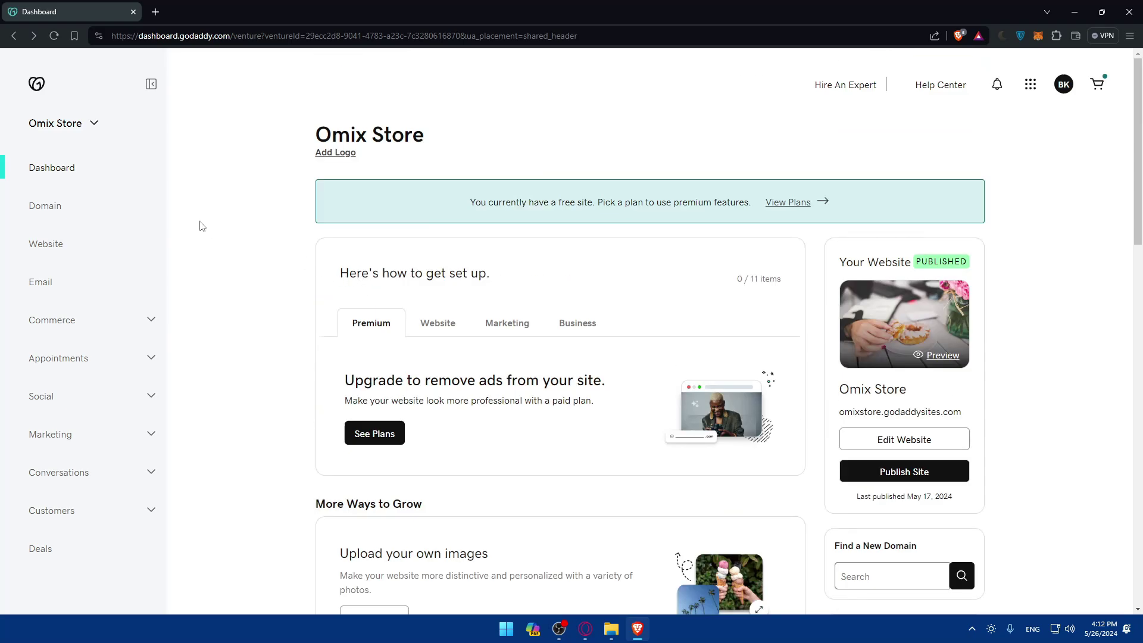
Start a new free website with Something else features and the Photography category
{"action": "left_click", "coordinate": [37, 84]}
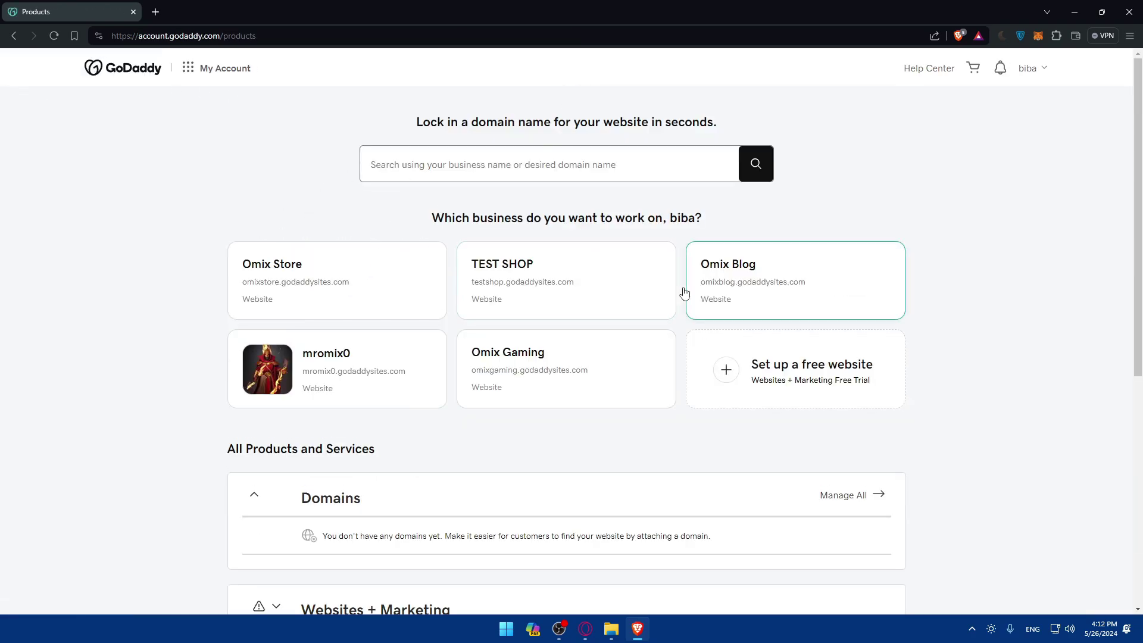
{"action": "left_click", "coordinate": [775, 366]}
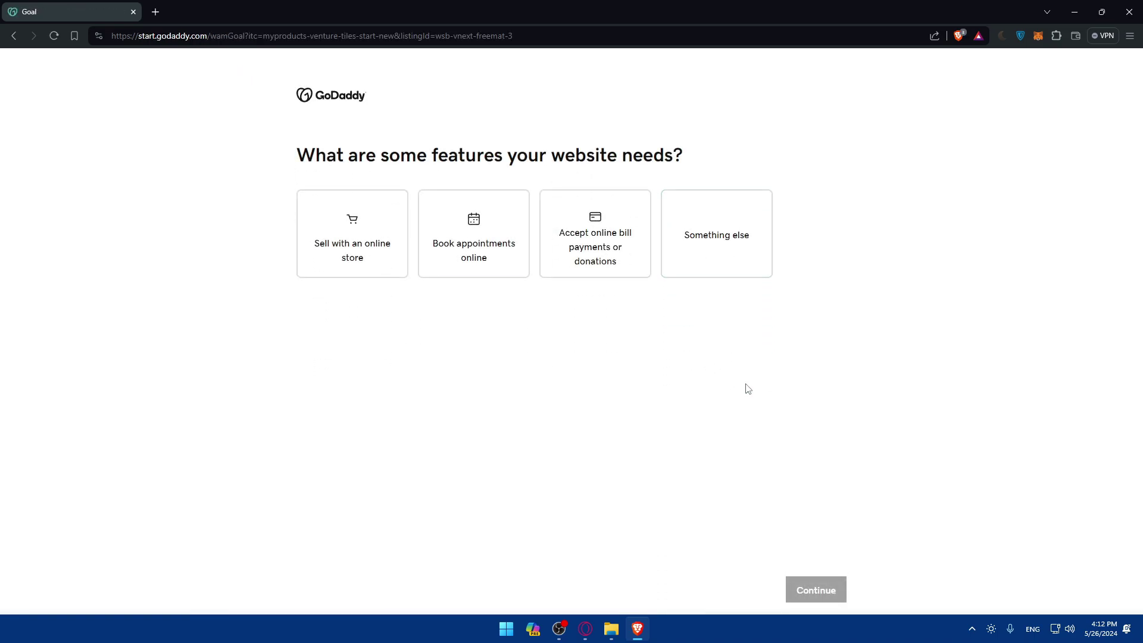
{"action": "left_click", "coordinate": [743, 243]}
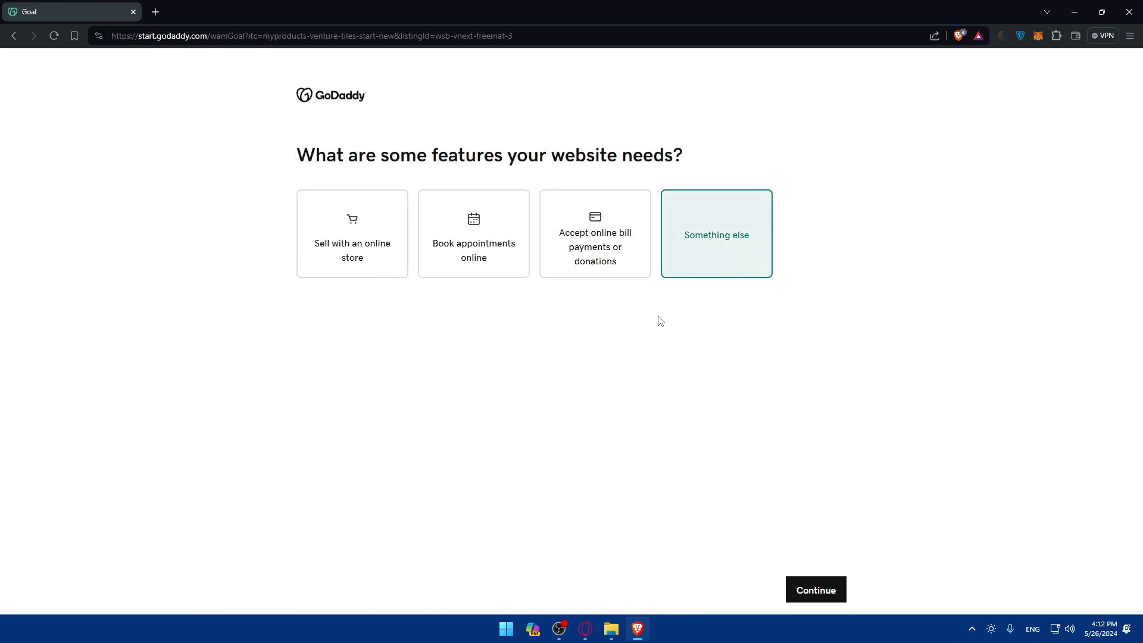
{"action": "left_click", "coordinate": [796, 581]}
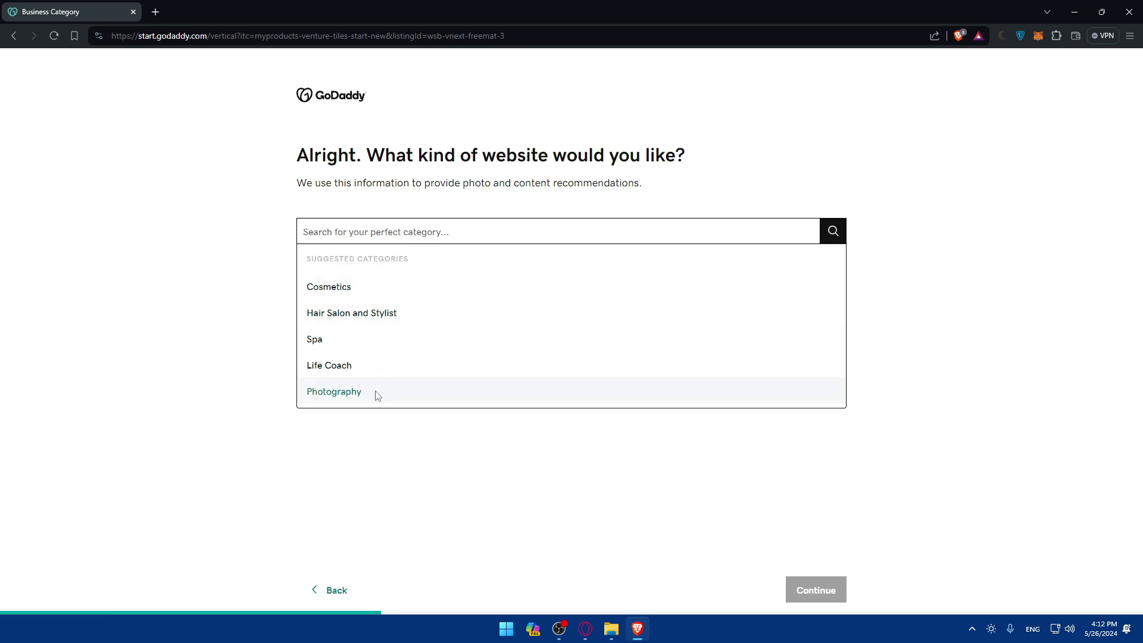
{"action": "left_click", "coordinate": [378, 394]}
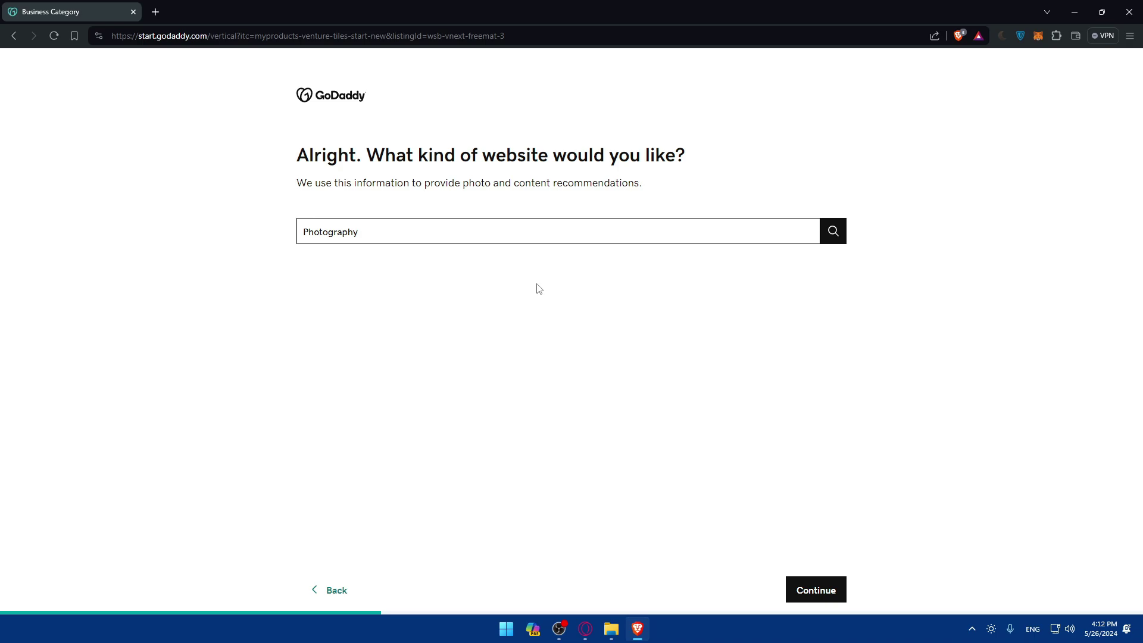
{"action": "left_click", "coordinate": [830, 594]}
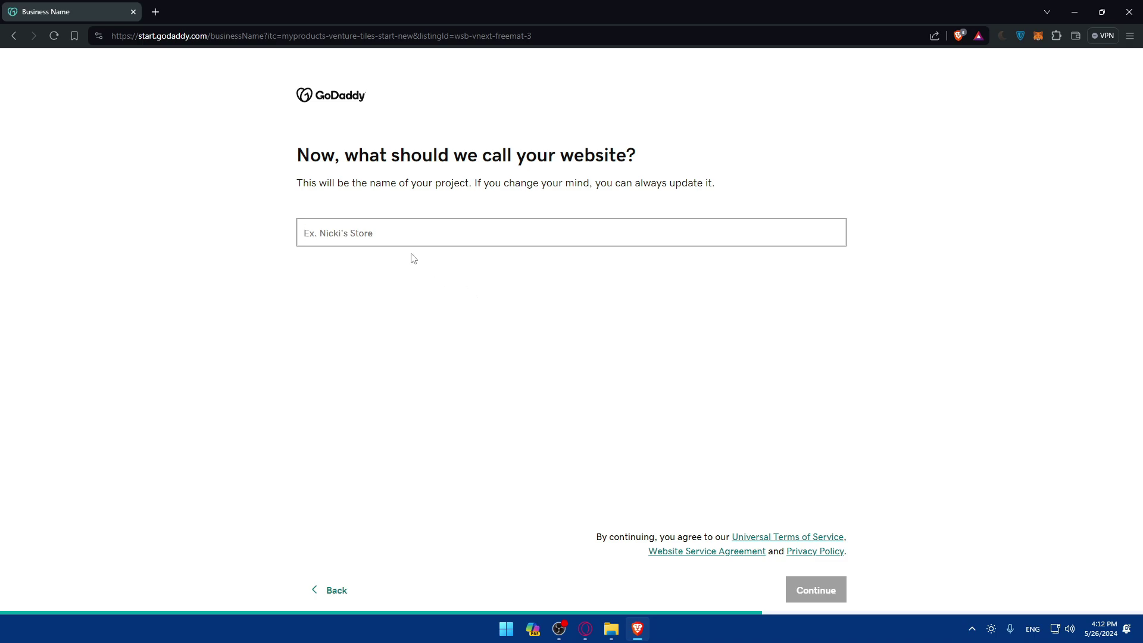
Name the site Omix Photo, keep all seven sections including Introduction, and continue
{"action": "type", "text": "Omix P"}
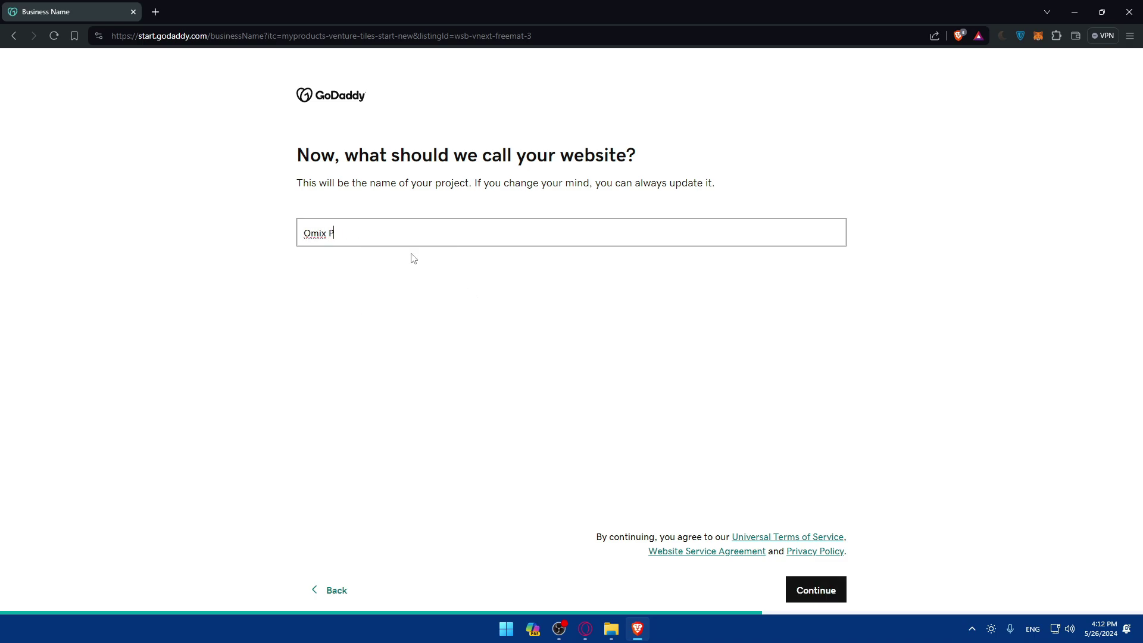
{"action": "left_click", "coordinate": [823, 599]}
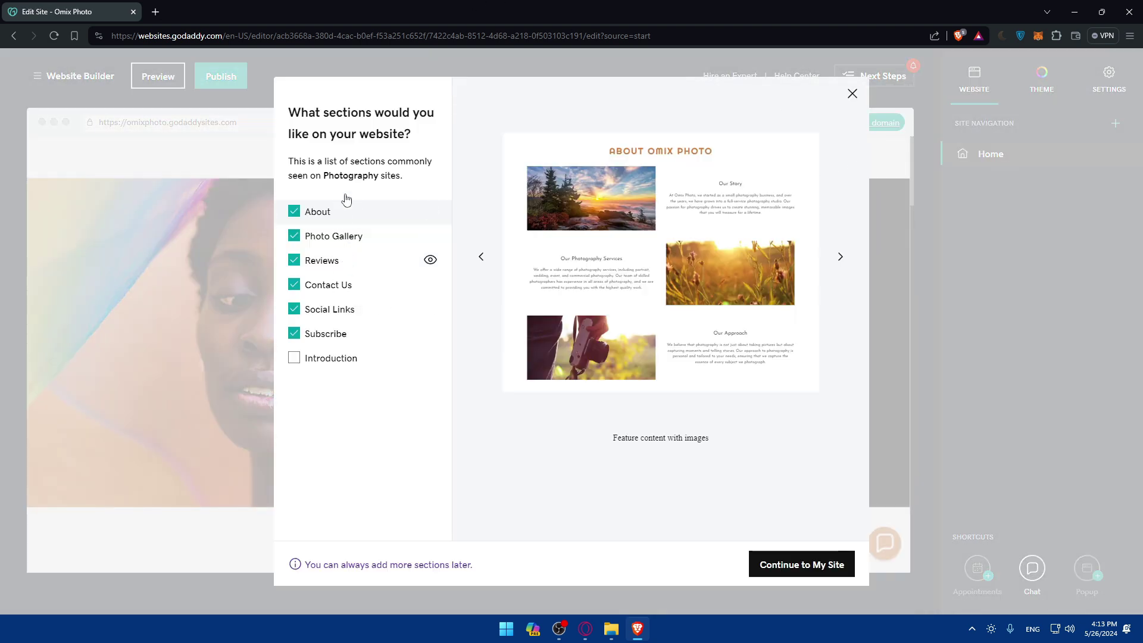
{"action": "left_click", "coordinate": [296, 361]}
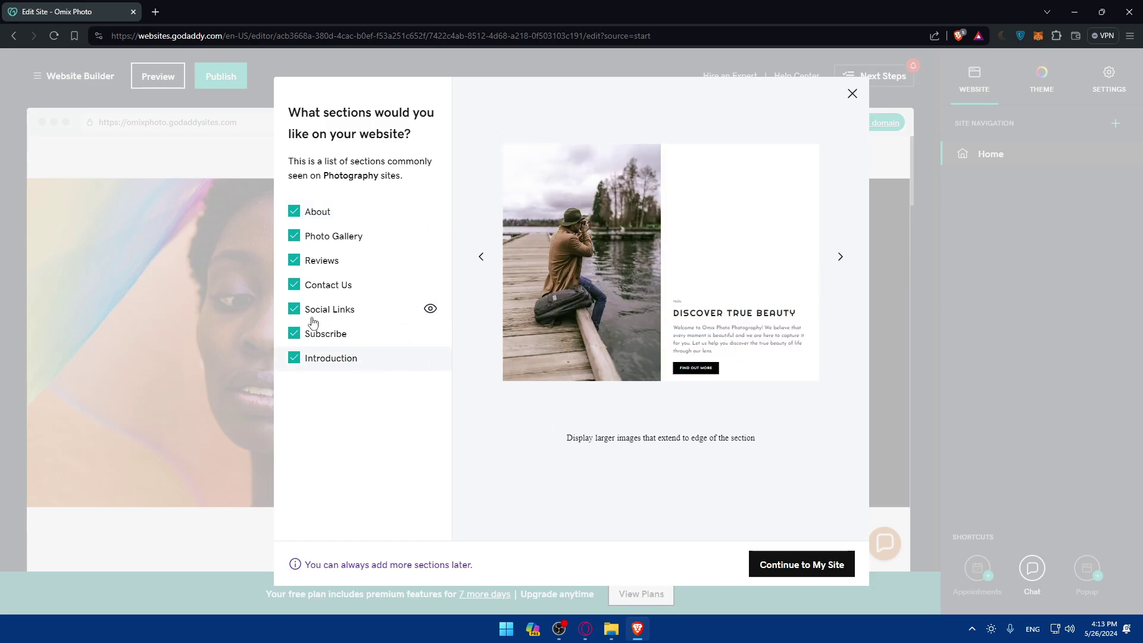
{"action": "left_click", "coordinate": [294, 333]}
{"action": "left_click", "coordinate": [294, 310]}
{"action": "left_click", "coordinate": [294, 311]}
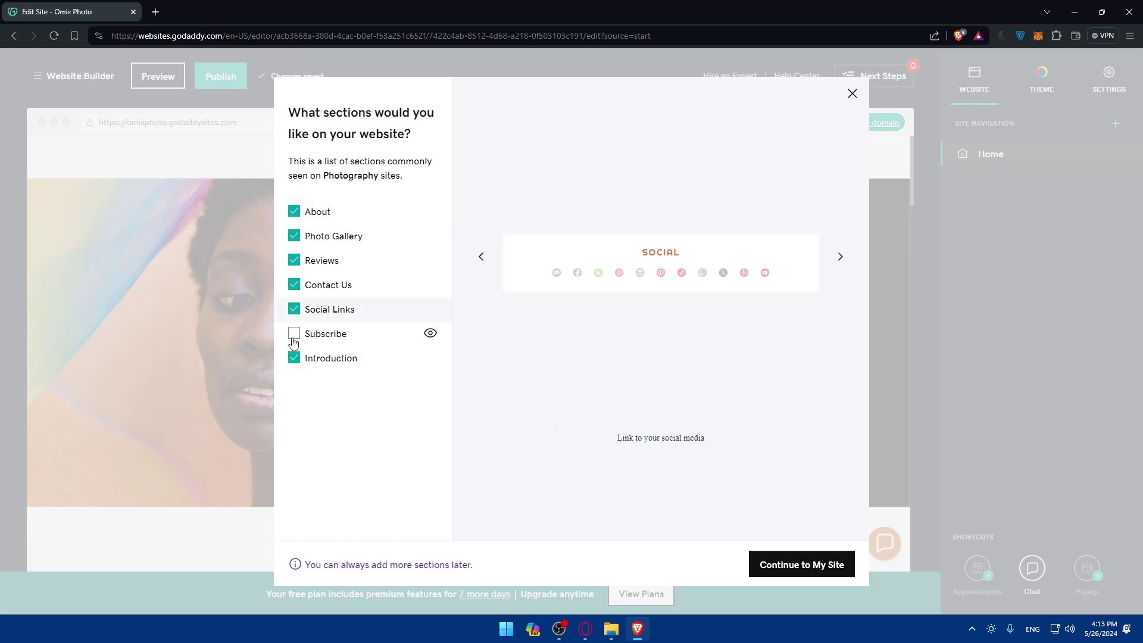
{"action": "left_click", "coordinate": [295, 334]}
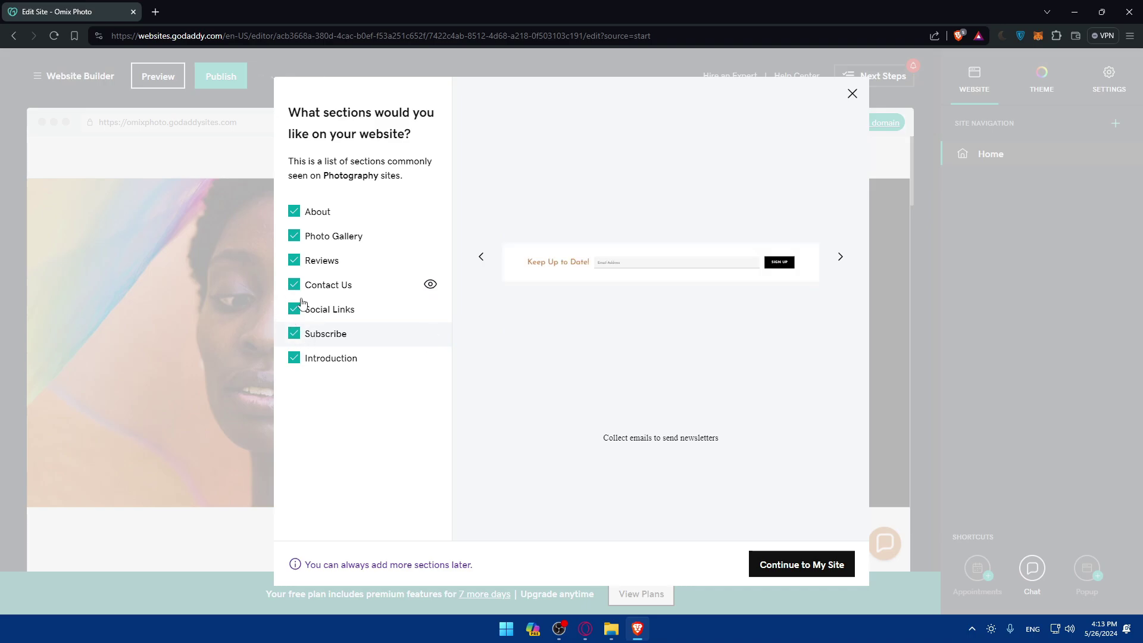
{"action": "left_click", "coordinate": [805, 566]}
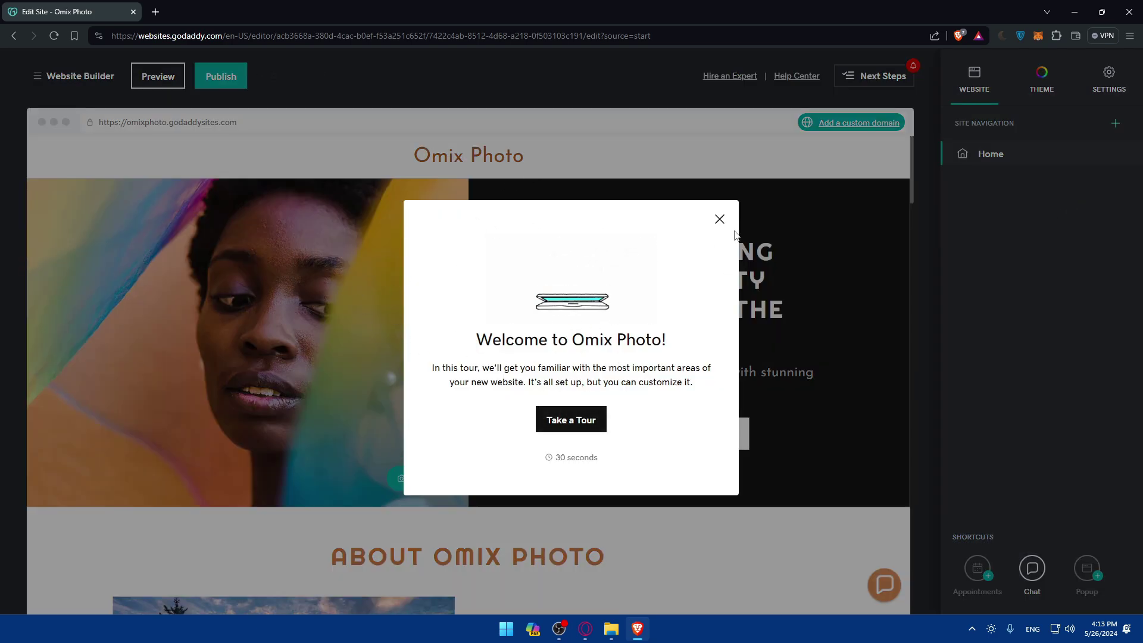
Close the Welcome tour, open Header settings, and scroll through Omix Photo's page
{"action": "left_click", "coordinate": [720, 221]}
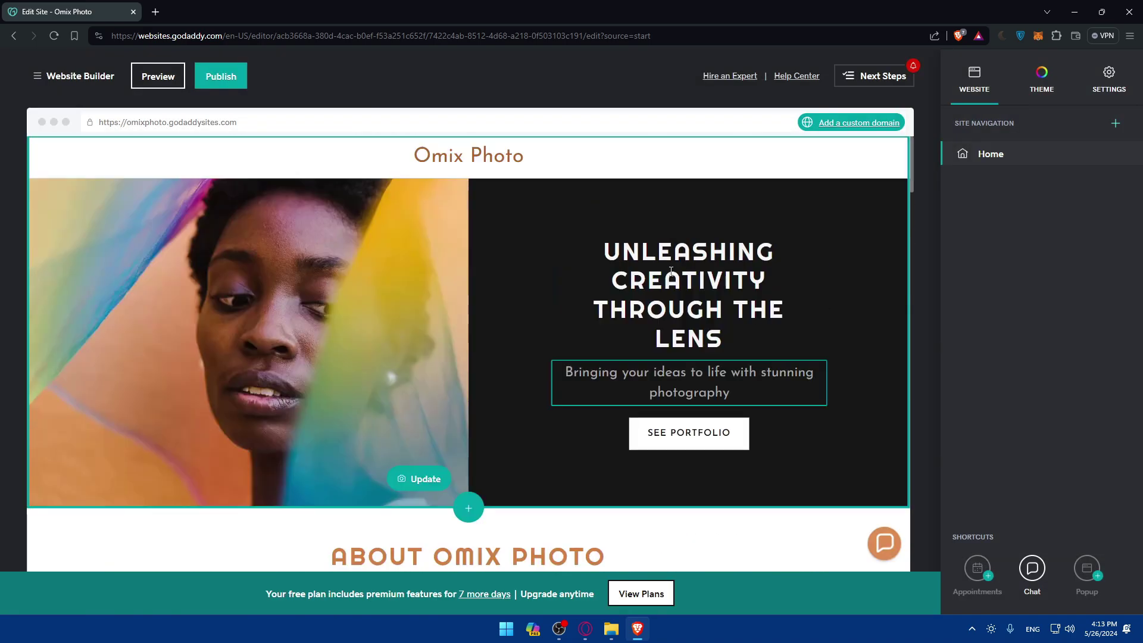
{"action": "left_click", "coordinate": [823, 215]}
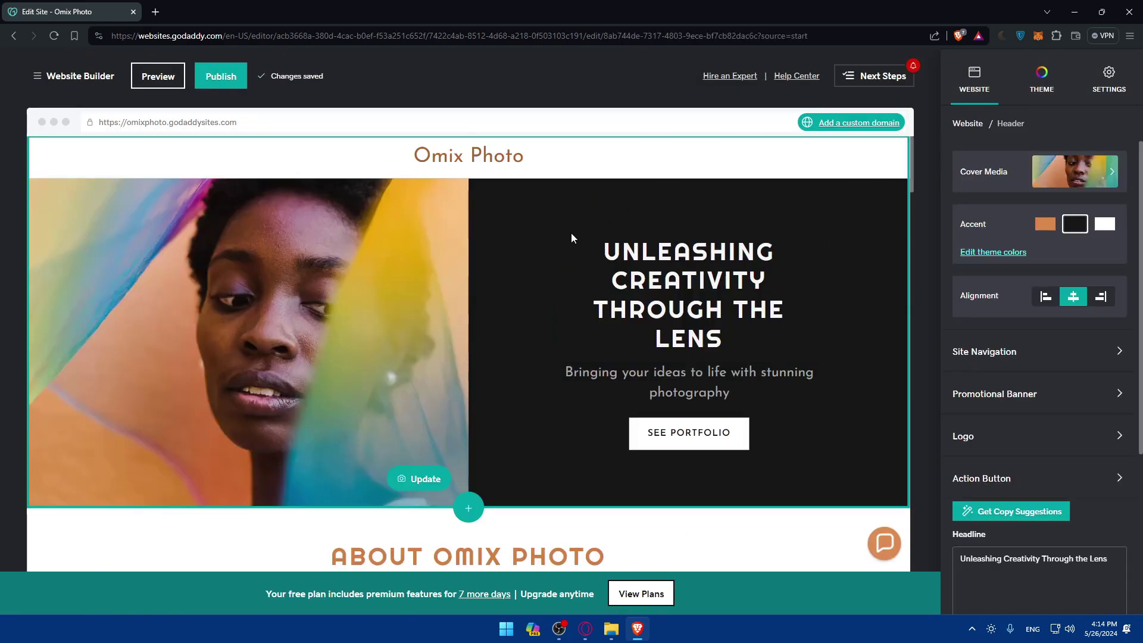
{"action": "right_click", "coordinate": [377, 259]}
{"action": "left_click", "coordinate": [454, 225]}
{"action": "scroll", "coordinate": [410, 272], "scroll_direction": "down", "scroll_amount": 3}
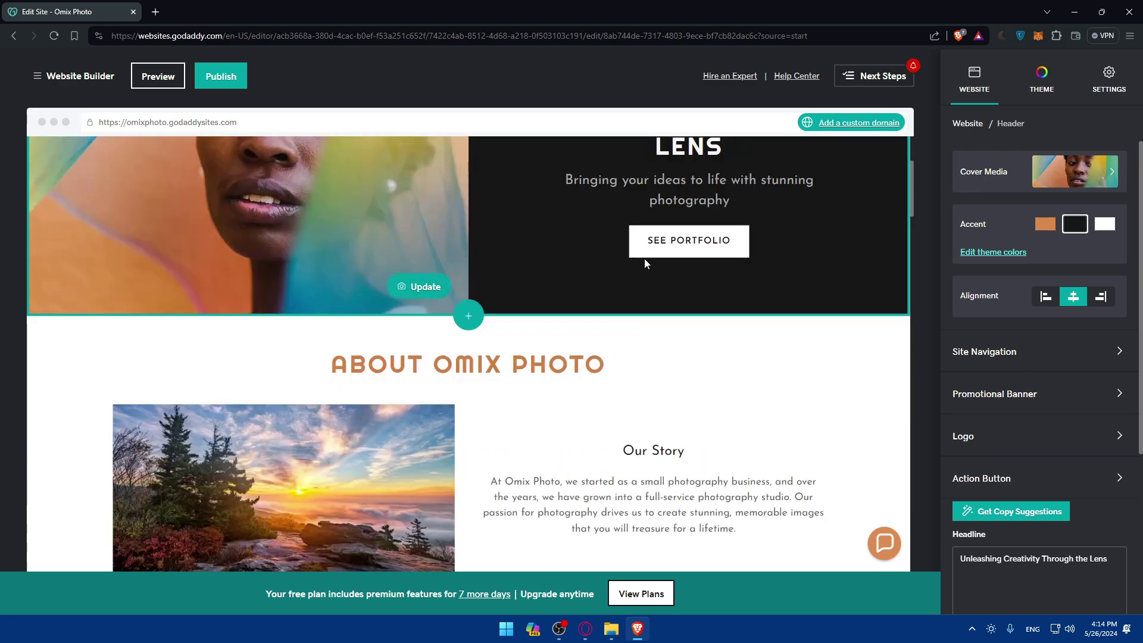
{"action": "scroll", "coordinate": [484, 259], "scroll_direction": "up", "scroll_amount": 4}
{"action": "scroll", "coordinate": [484, 259], "scroll_direction": "down", "scroll_amount": 9}
{"action": "scroll", "coordinate": [491, 275], "scroll_direction": "up", "scroll_amount": 4}
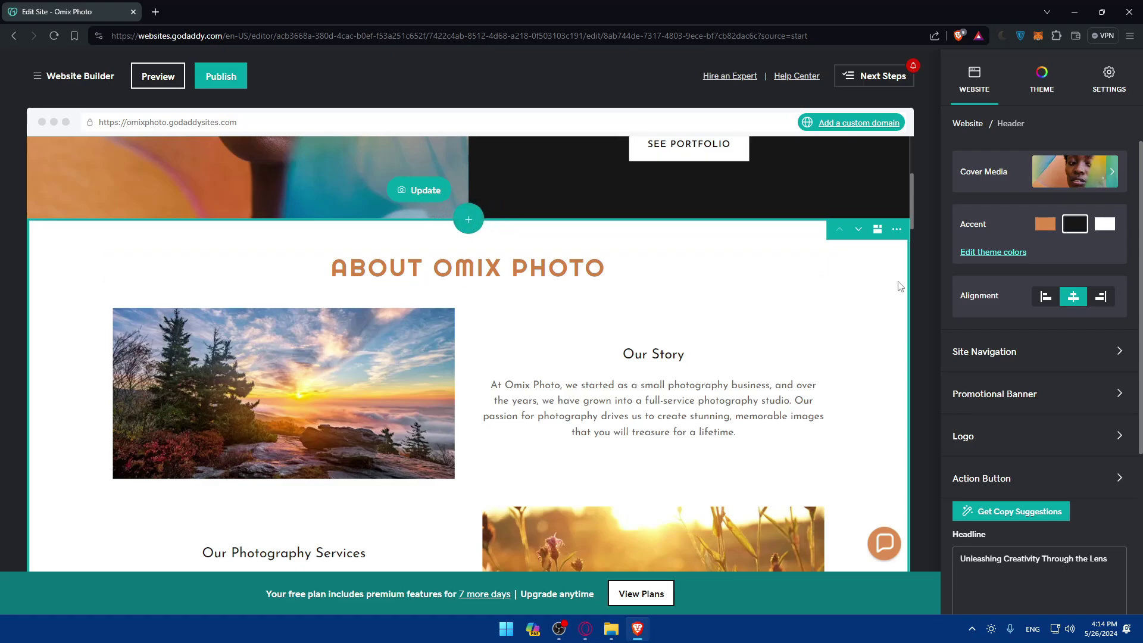
{"action": "scroll", "coordinate": [862, 255], "scroll_direction": "up", "scroll_amount": 5}
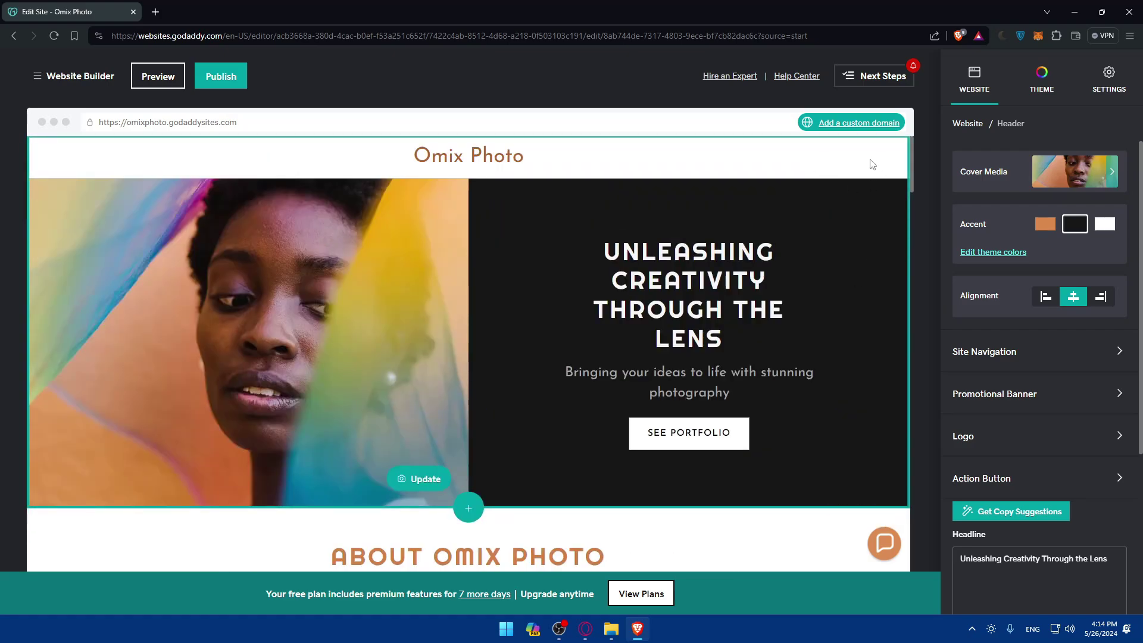
{"action": "scroll", "coordinate": [552, 289], "scroll_direction": "down", "scroll_amount": 10}
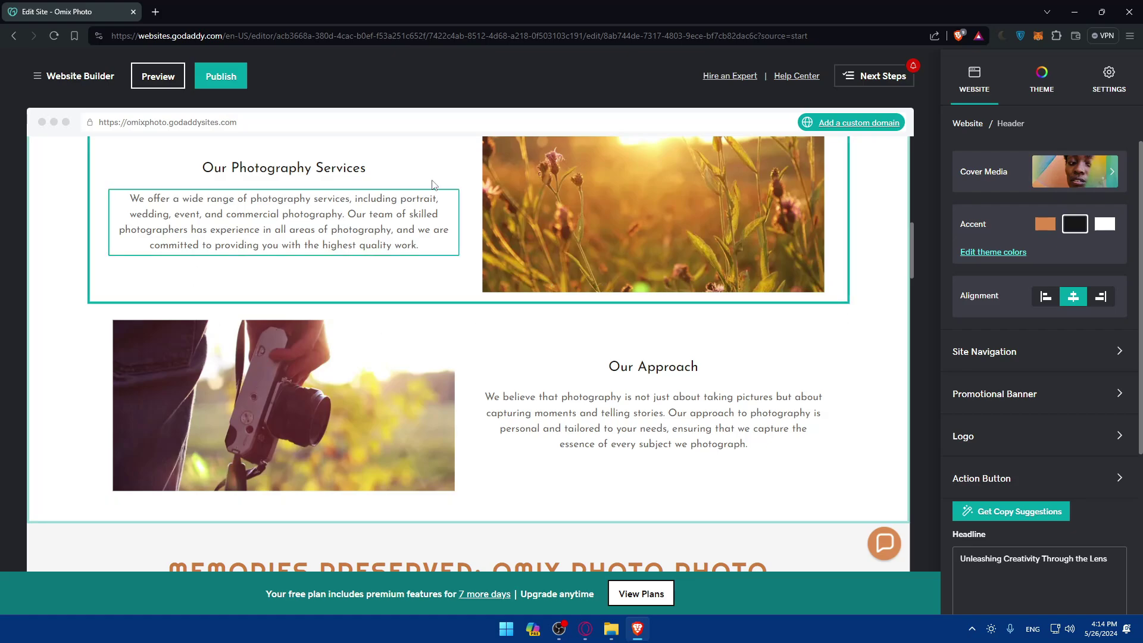
Preview Omix Photo on desktop and browse two photos in the gallery lightbox
{"action": "left_click", "coordinate": [158, 78]}
{"action": "scroll", "coordinate": [578, 262], "scroll_direction": "down", "scroll_amount": 12}
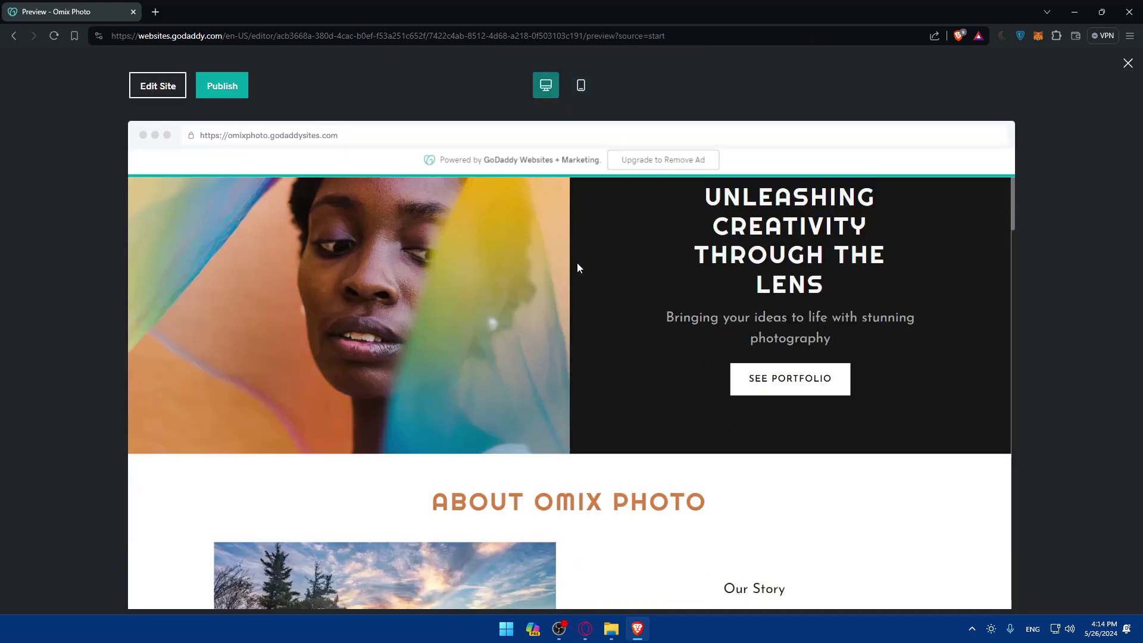
{"action": "scroll", "coordinate": [575, 266], "scroll_direction": "up", "scroll_amount": 6}
{"action": "scroll", "coordinate": [575, 267], "scroll_direction": "down", "scroll_amount": 8}
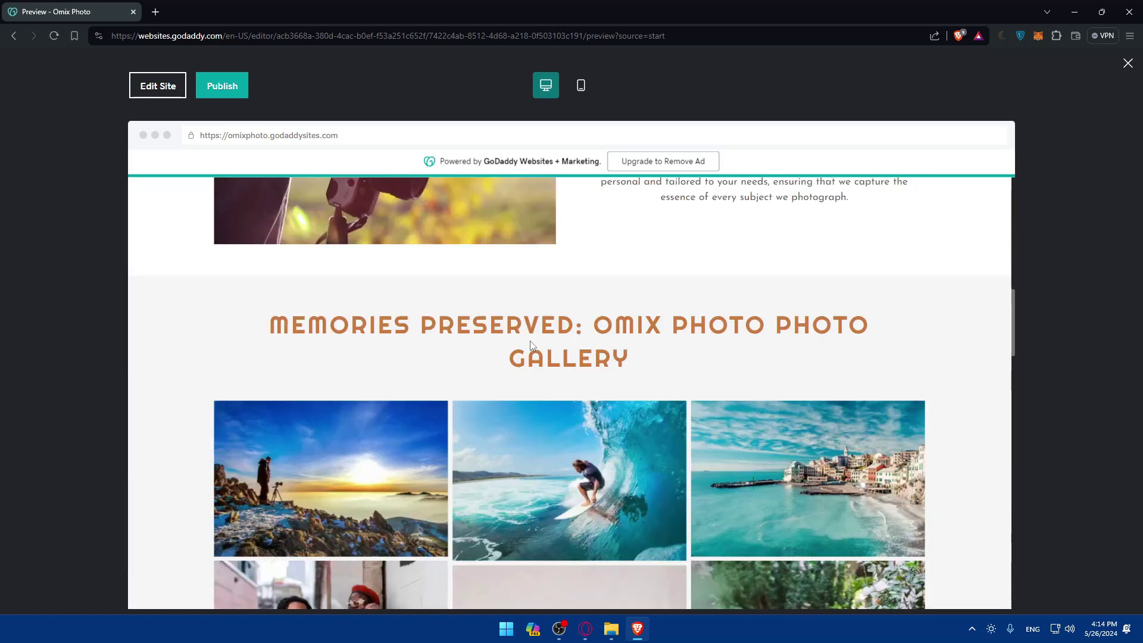
{"action": "left_click", "coordinate": [534, 293]}
{"action": "left_click", "coordinate": [926, 370]}
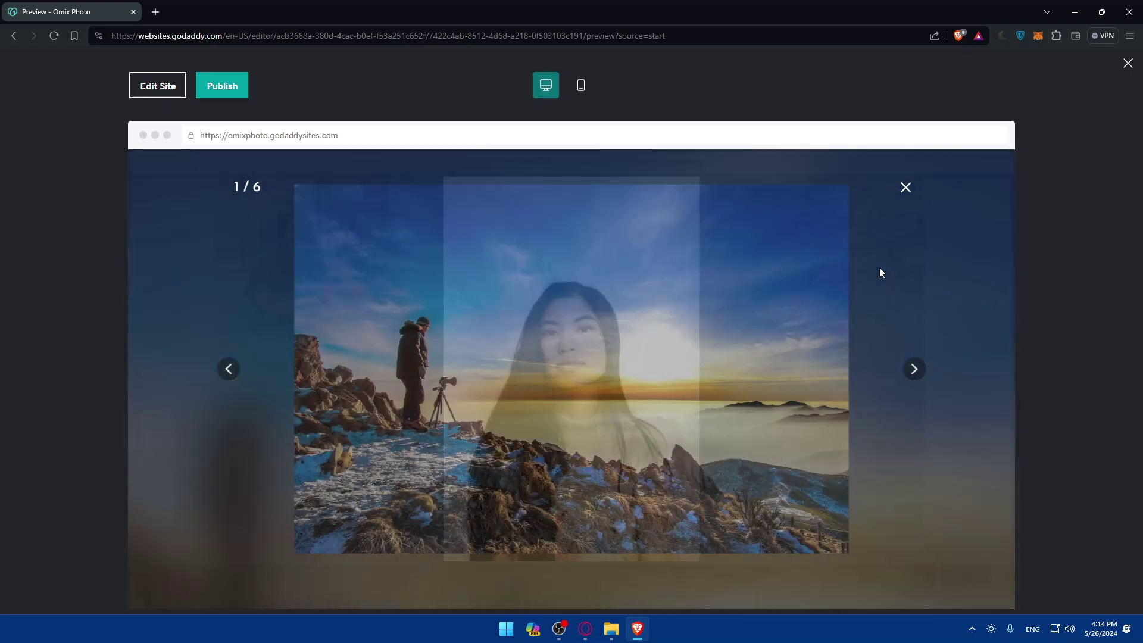
{"action": "left_click", "coordinate": [905, 188]}
{"action": "scroll", "coordinate": [646, 253], "scroll_direction": "up", "scroll_amount": 5}
{"action": "scroll", "coordinate": [643, 250], "scroll_direction": "up", "scroll_amount": 6}
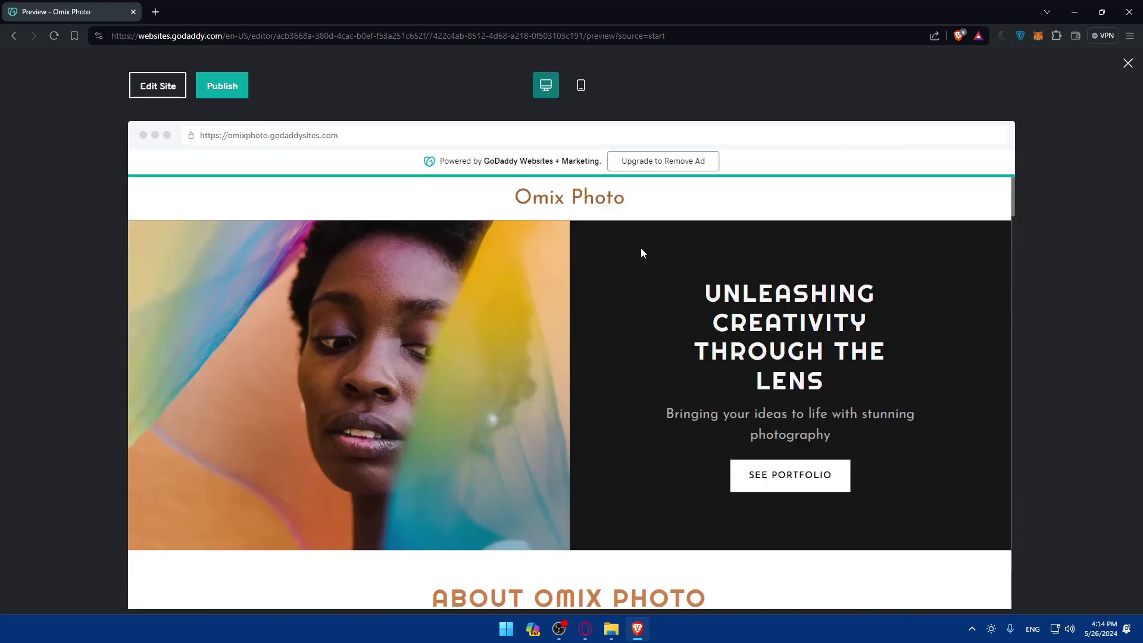
Scroll through the phone-sized preview, then return to Edit Site
{"action": "left_click", "coordinate": [581, 86]}
{"action": "scroll", "coordinate": [577, 226], "scroll_direction": "down", "scroll_amount": 3}
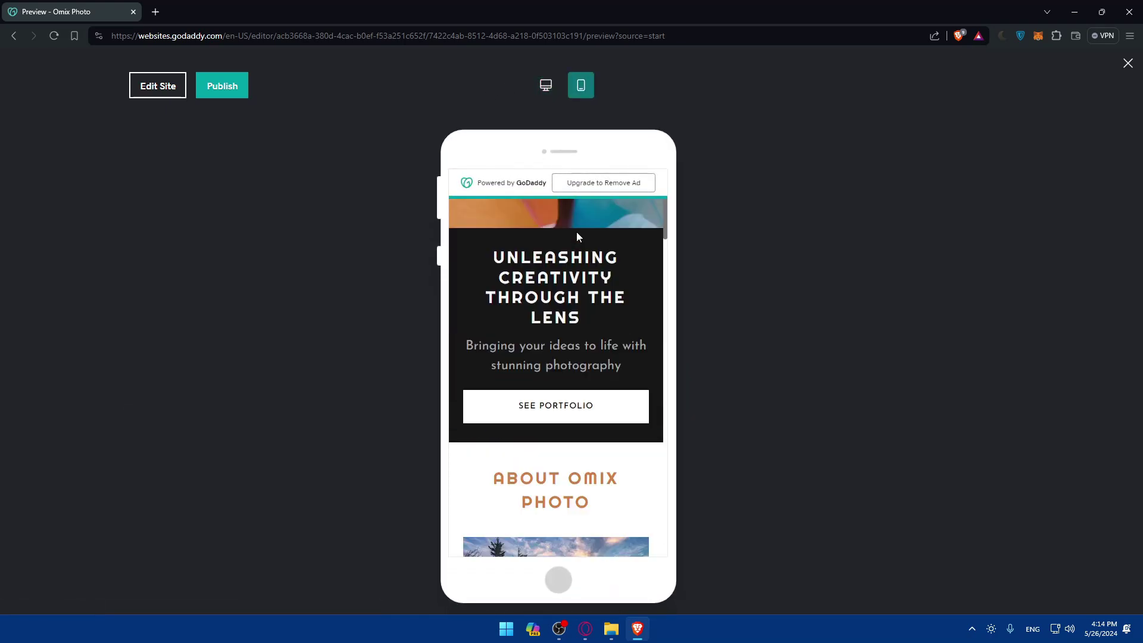
{"action": "scroll", "coordinate": [577, 237], "scroll_direction": "down", "scroll_amount": 8}
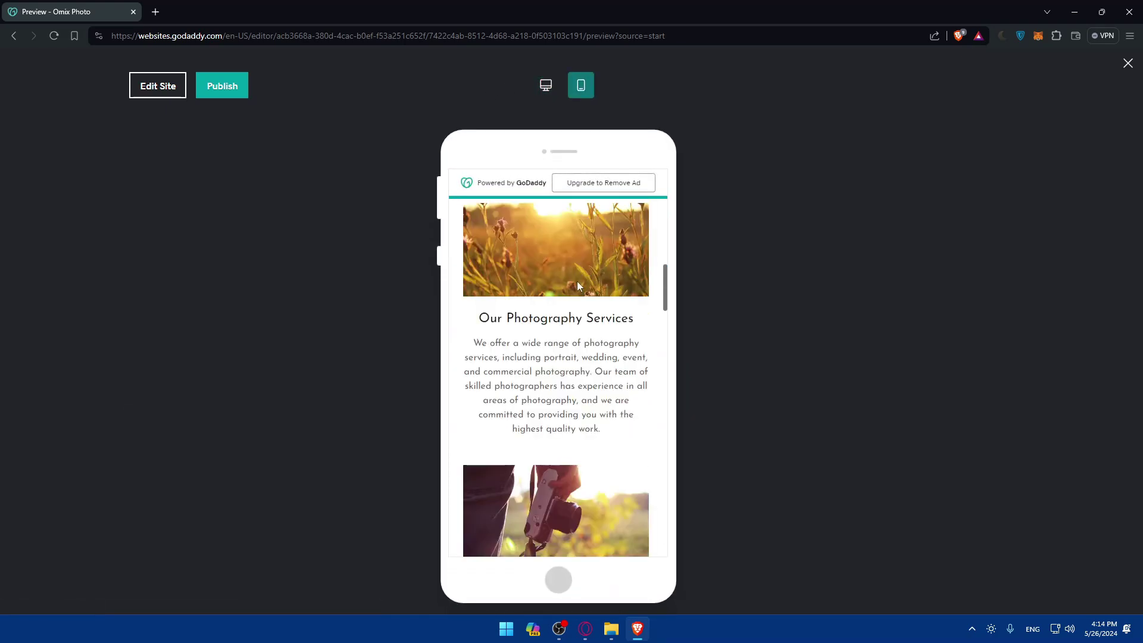
{"action": "scroll", "coordinate": [566, 309], "scroll_direction": "down", "scroll_amount": 2}
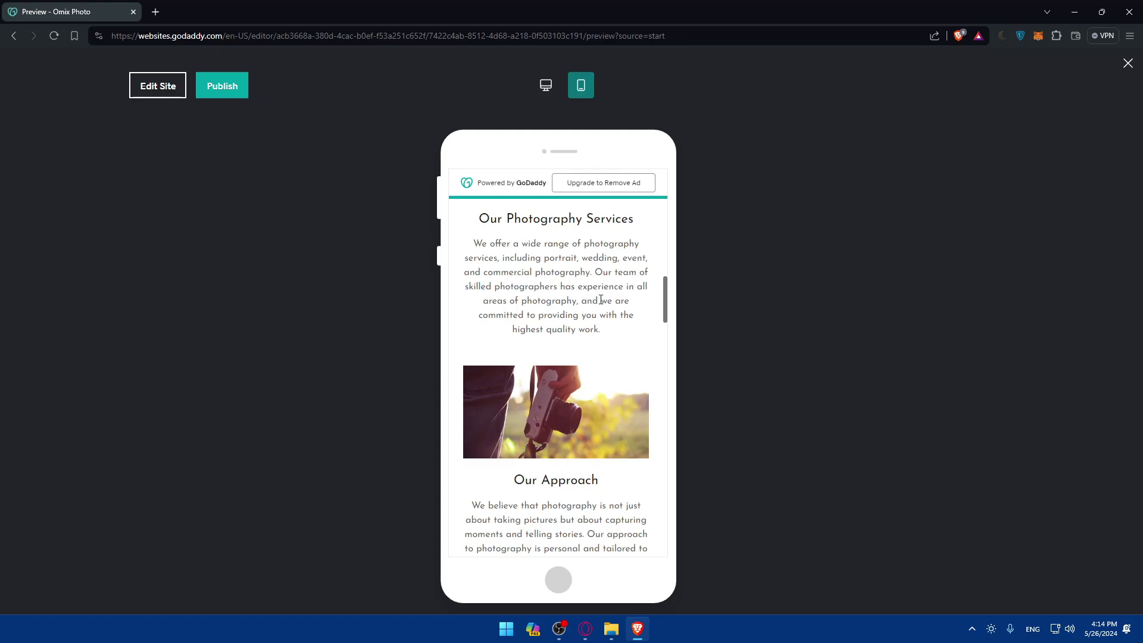
{"action": "scroll", "coordinate": [596, 280], "scroll_direction": "down", "scroll_amount": 15}
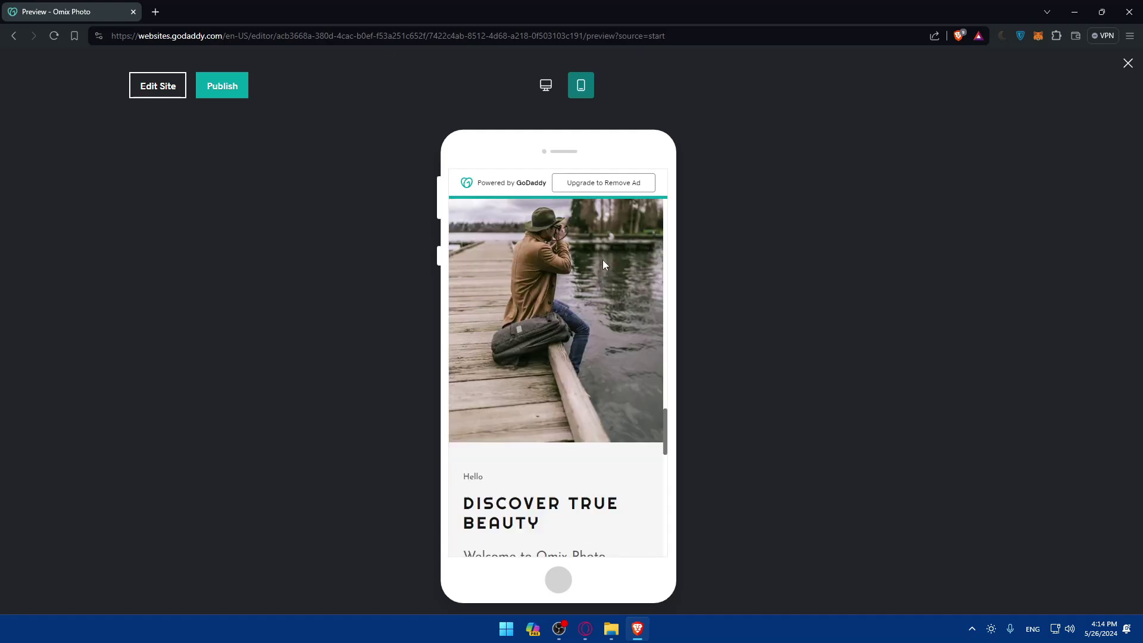
{"action": "scroll", "coordinate": [596, 268], "scroll_direction": "up", "scroll_amount": 10}
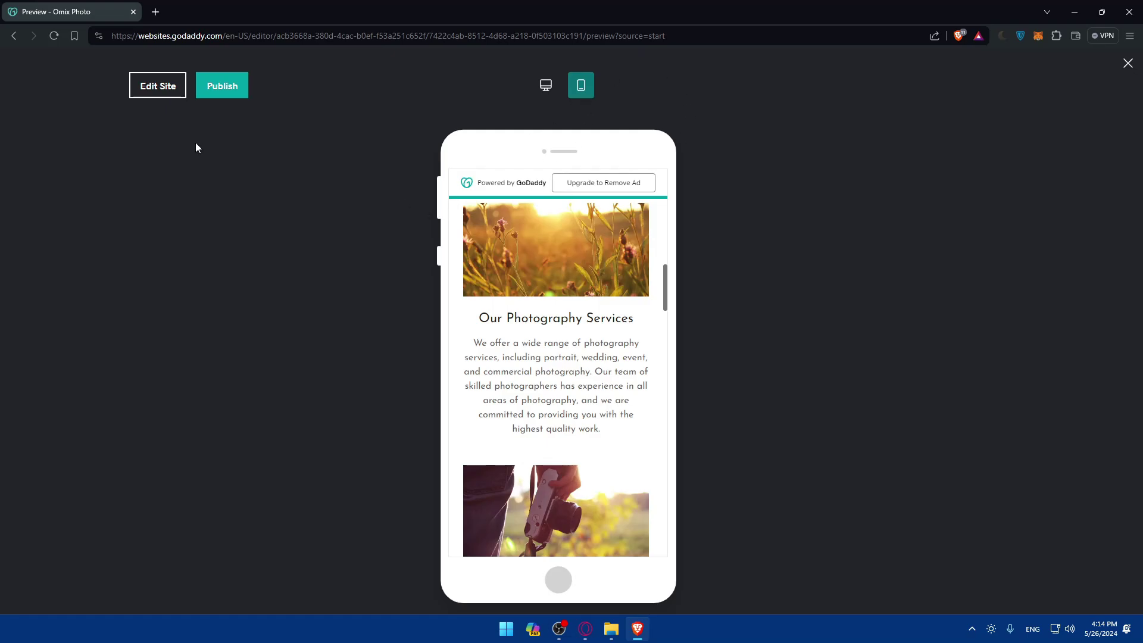
{"action": "scroll", "coordinate": [462, 300], "scroll_direction": "down", "scroll_amount": 15}
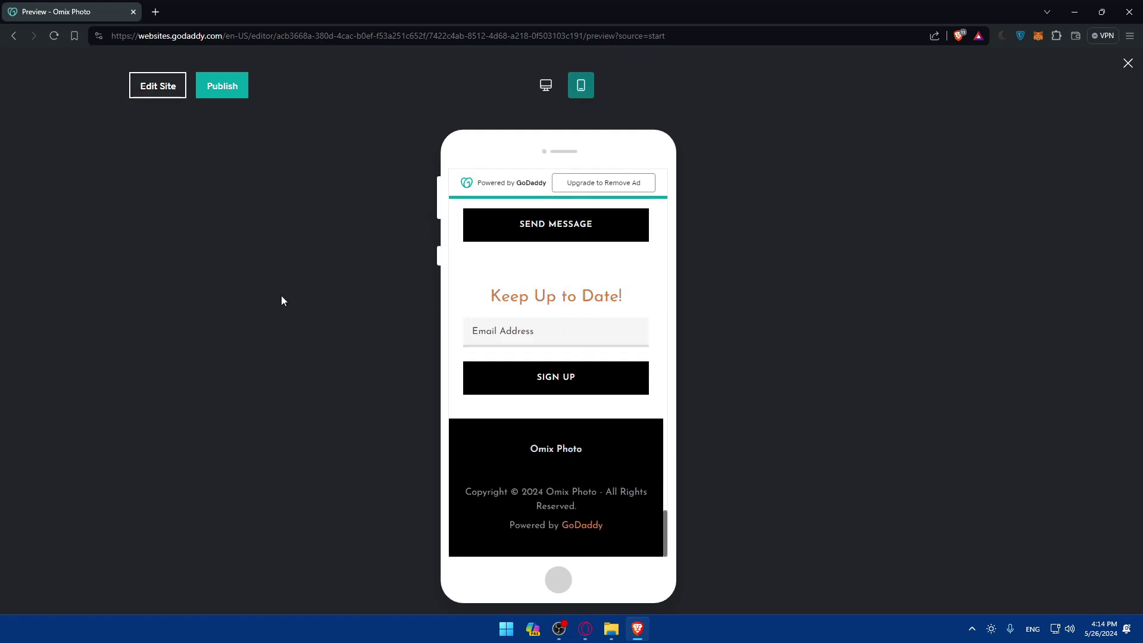
{"action": "left_click", "coordinate": [154, 92]}
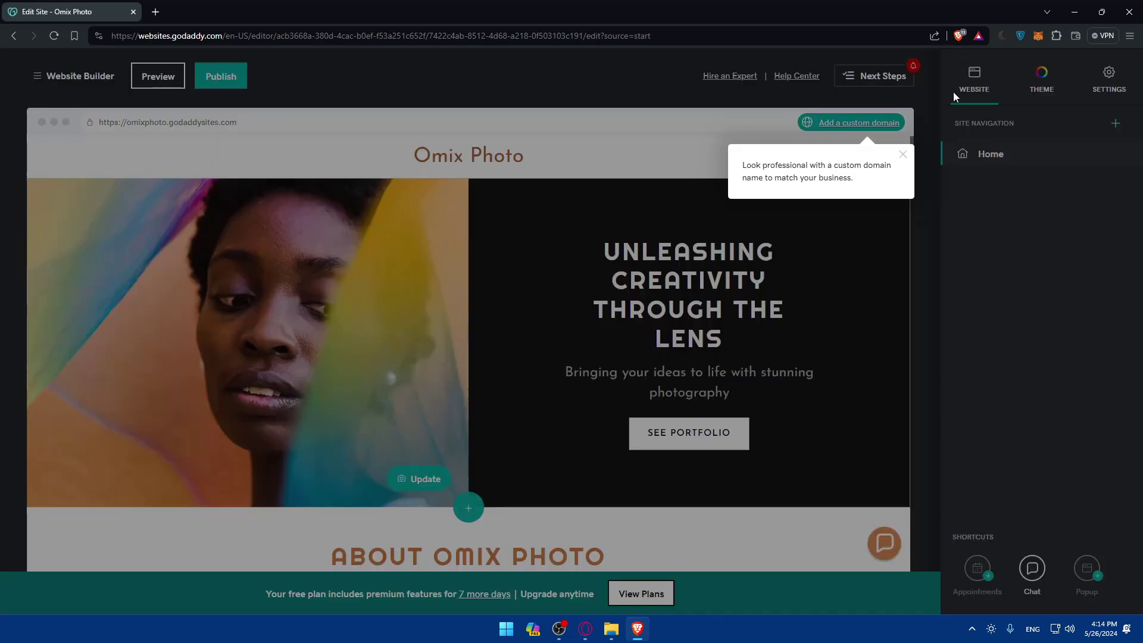
Open the site Settings, look at Cookie Banner, and return to the settings list
{"action": "left_click", "coordinate": [904, 156]}
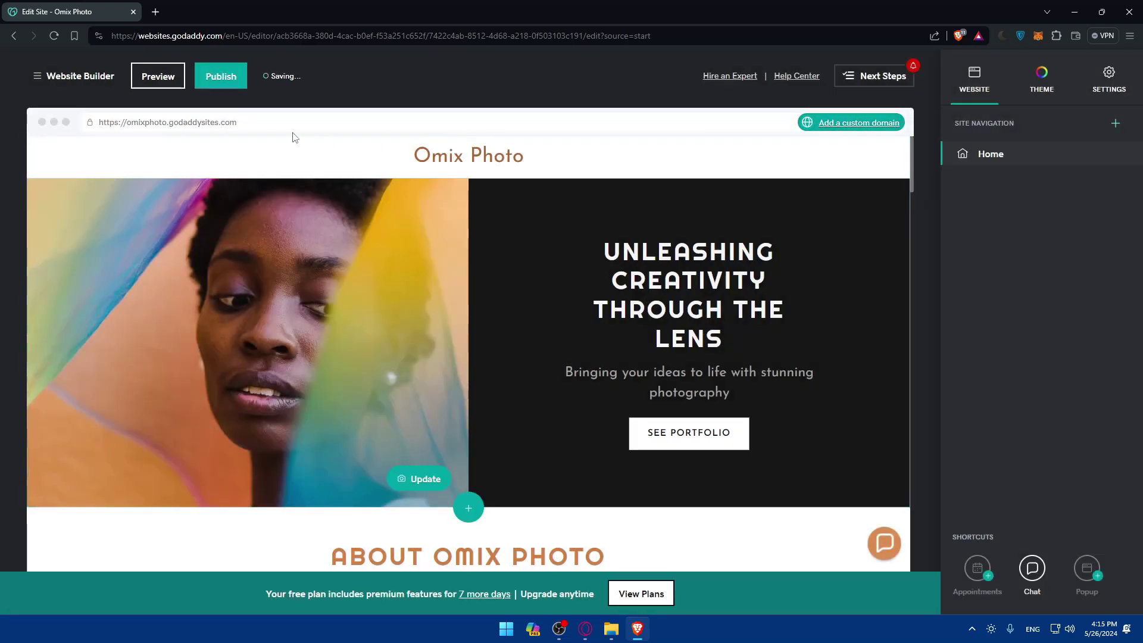
{"action": "left_click_drag", "start_coordinate": [249, 128], "coordinate": [90, 128]}
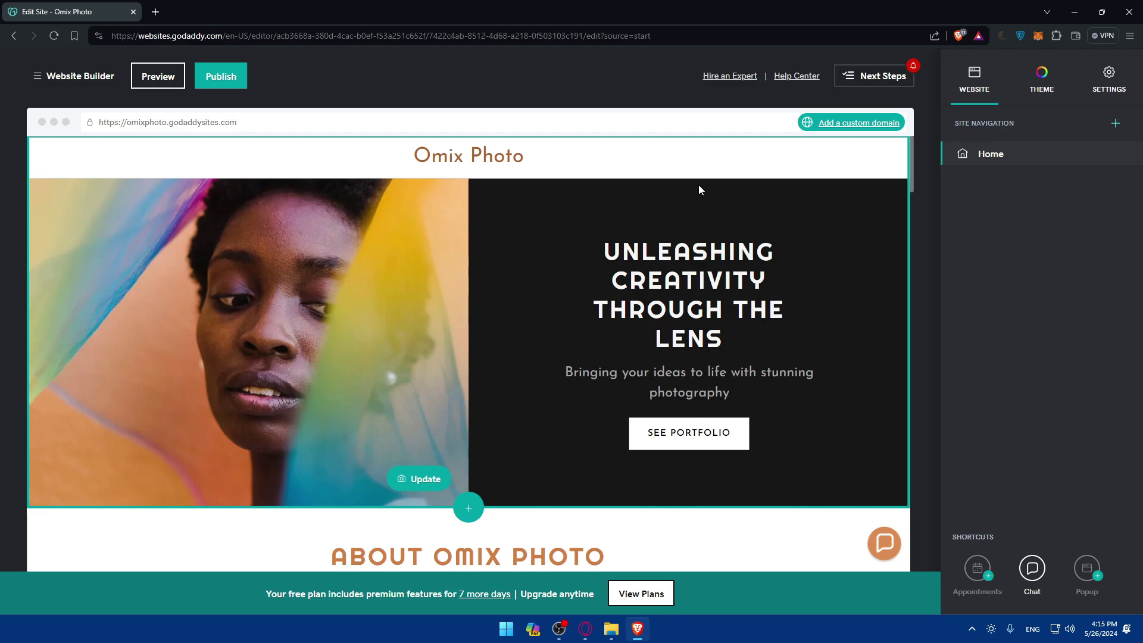
{"action": "left_click", "coordinate": [1109, 77]}
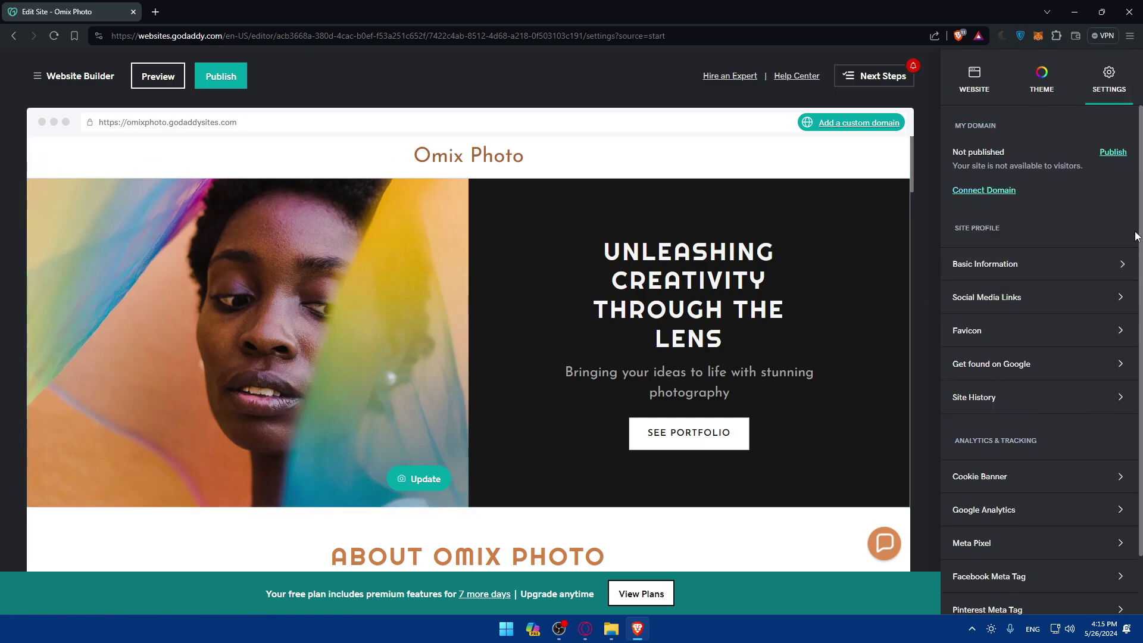
{"action": "triple_click", "coordinate": [1066, 219]}
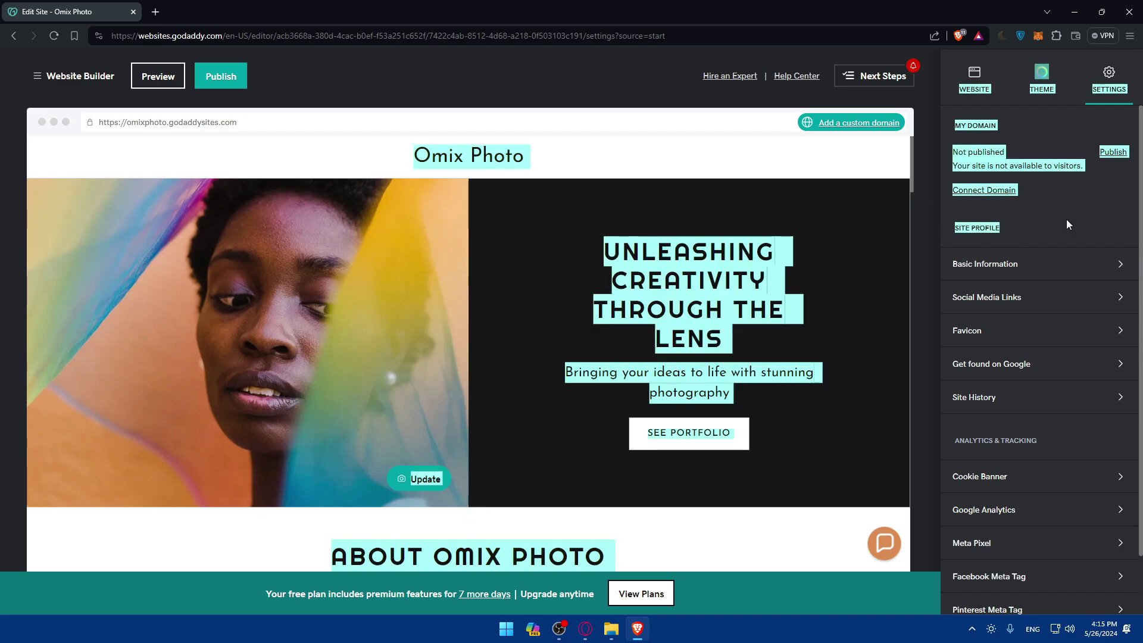
{"action": "left_click", "coordinate": [1039, 224]}
{"action": "scroll", "coordinate": [1043, 224], "scroll_direction": "down", "scroll_amount": 1}
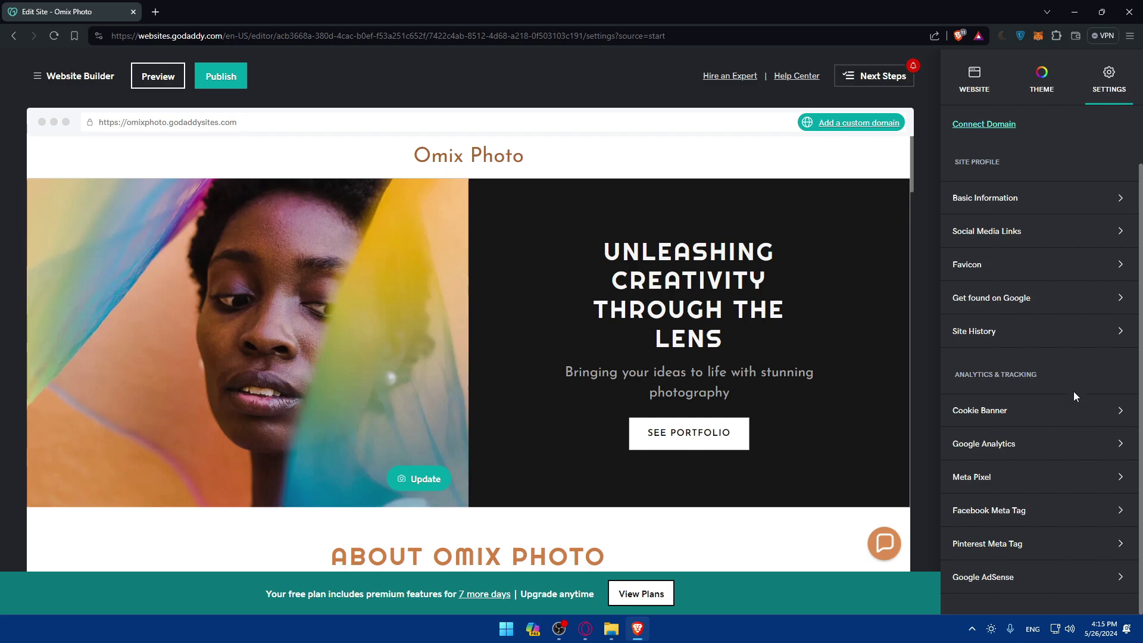
{"action": "left_click", "coordinate": [1045, 422]}
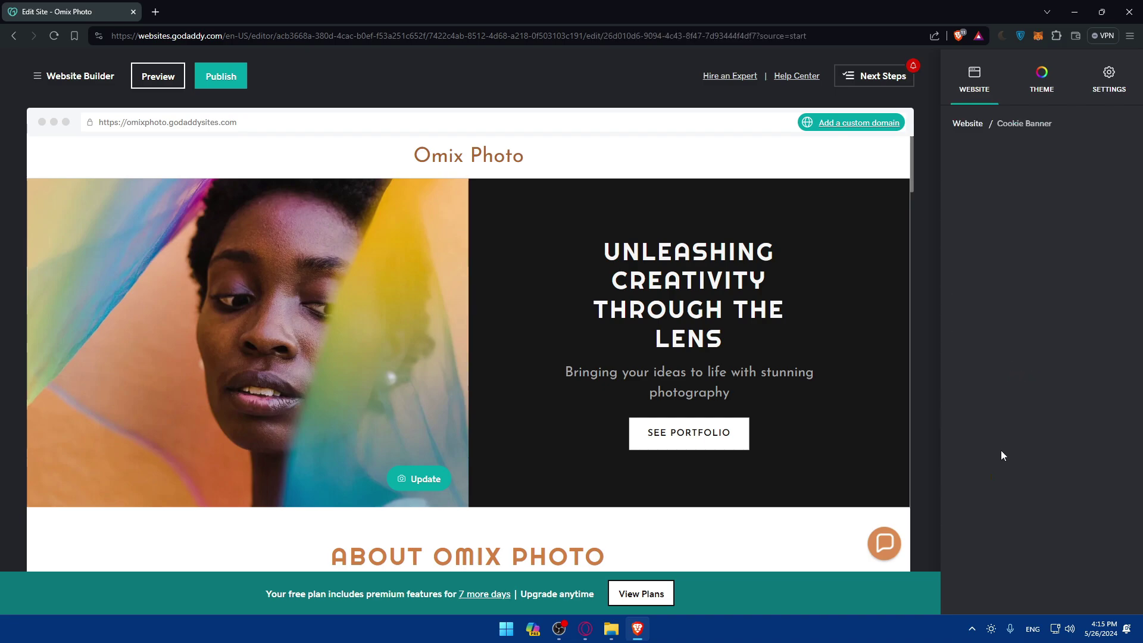
{"action": "left_click", "coordinate": [982, 129]}
Try Add a custom domain and decline the upgrade offer with Not now
{"action": "scroll", "coordinate": [1008, 512], "scroll_direction": "down", "scroll_amount": 2}
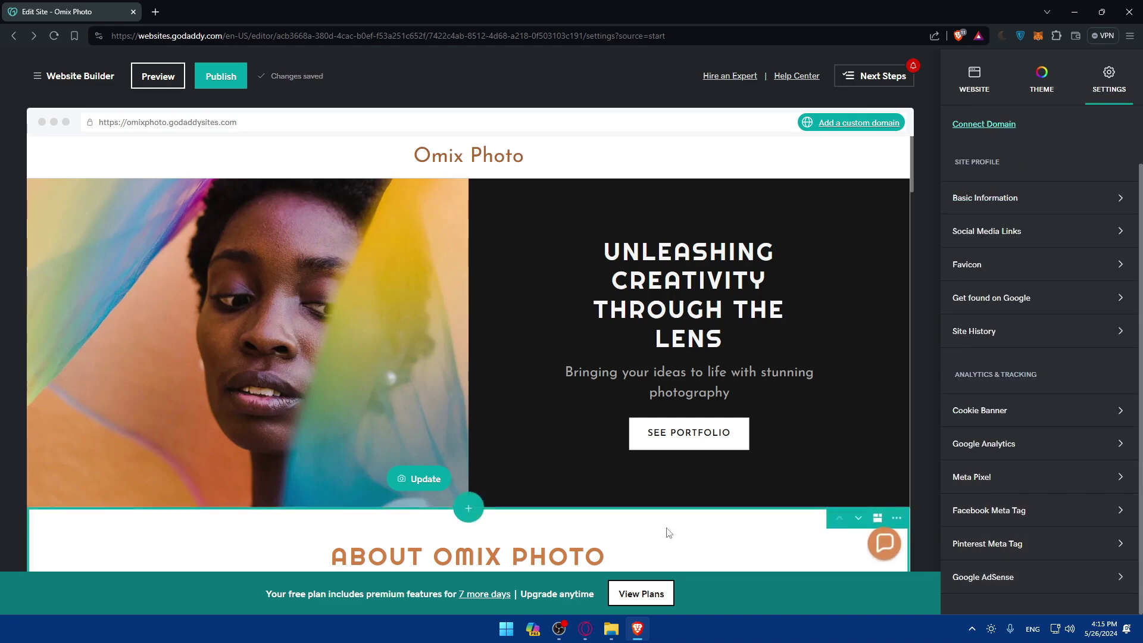
{"action": "mouse_move", "coordinate": [843, 136]}
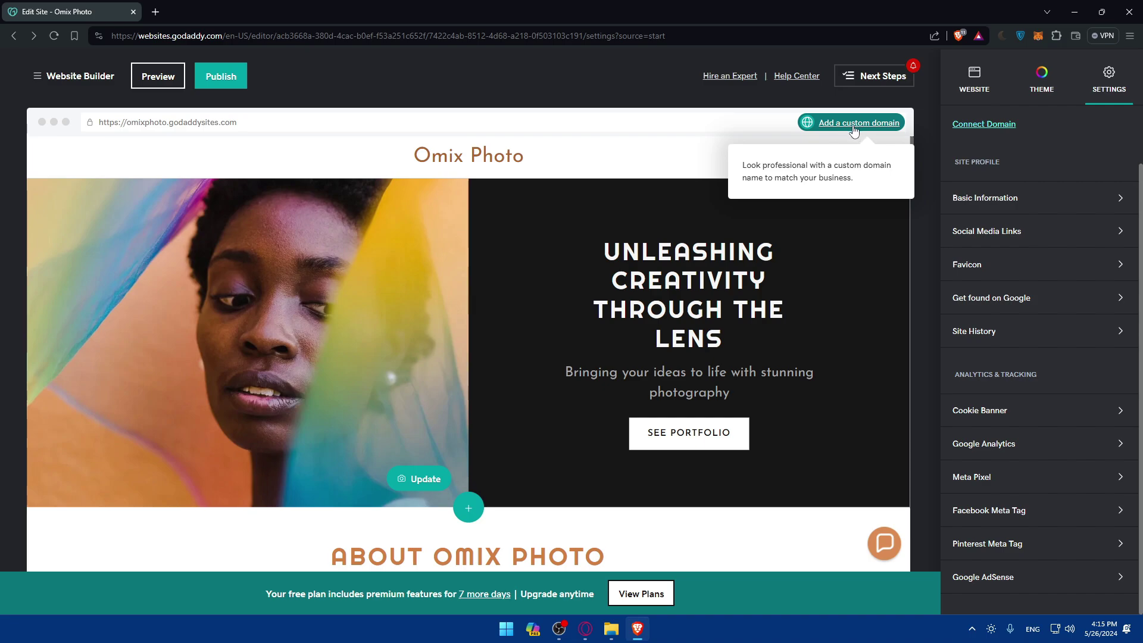
{"action": "left_click", "coordinate": [854, 126]}
{"action": "left_click", "coordinate": [517, 287]}
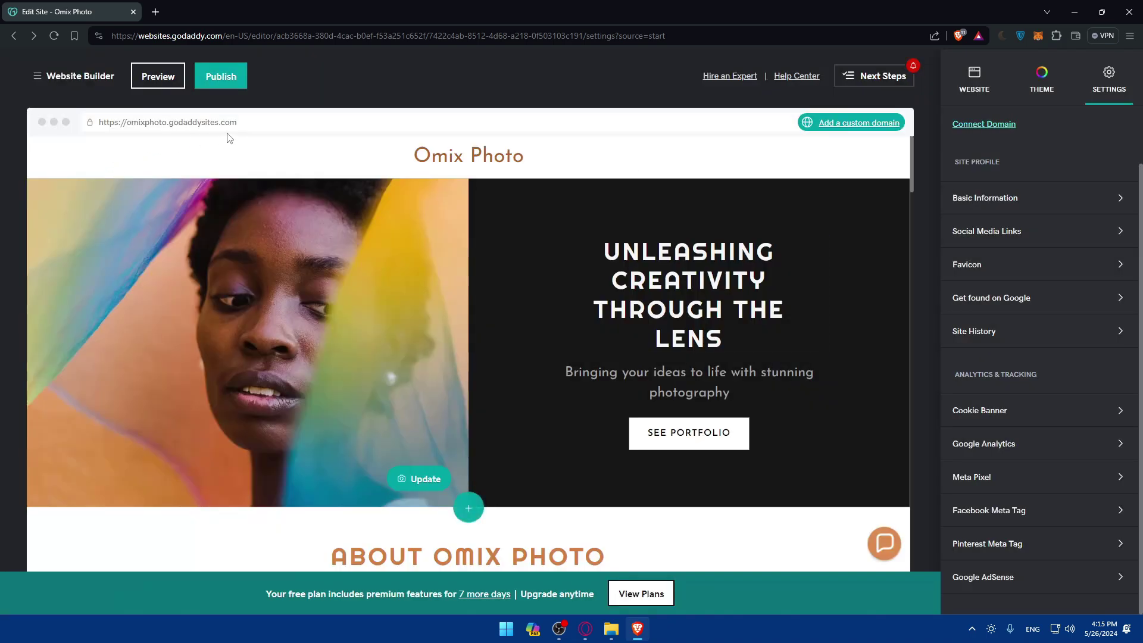
{"action": "left_click_drag", "start_coordinate": [238, 123], "coordinate": [92, 131]}
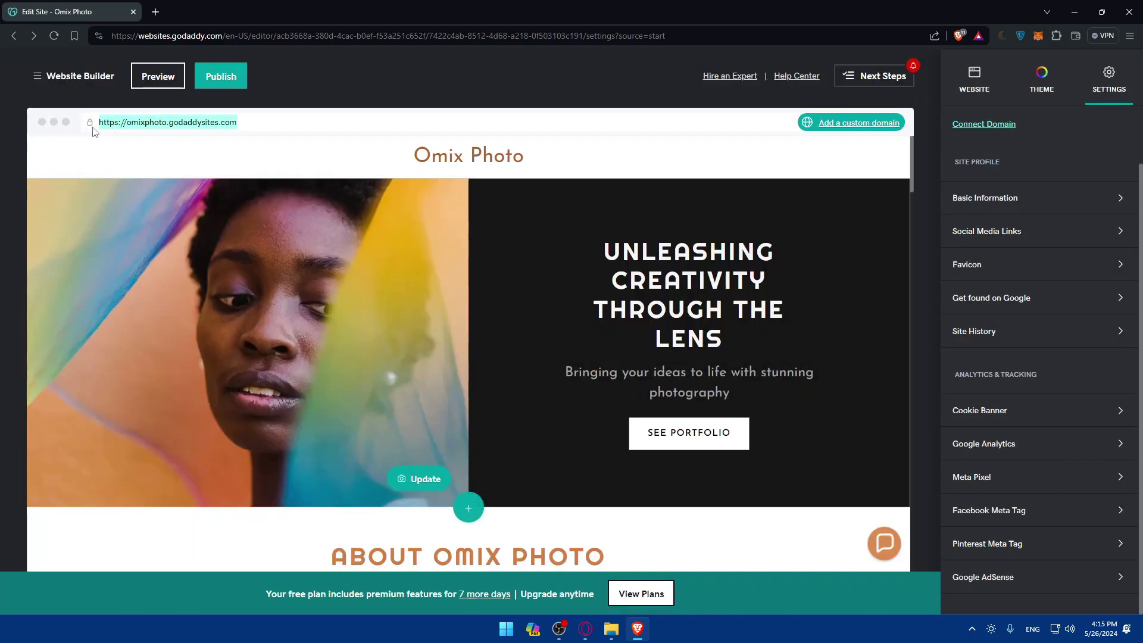
{"action": "left_click", "coordinate": [339, 86]}
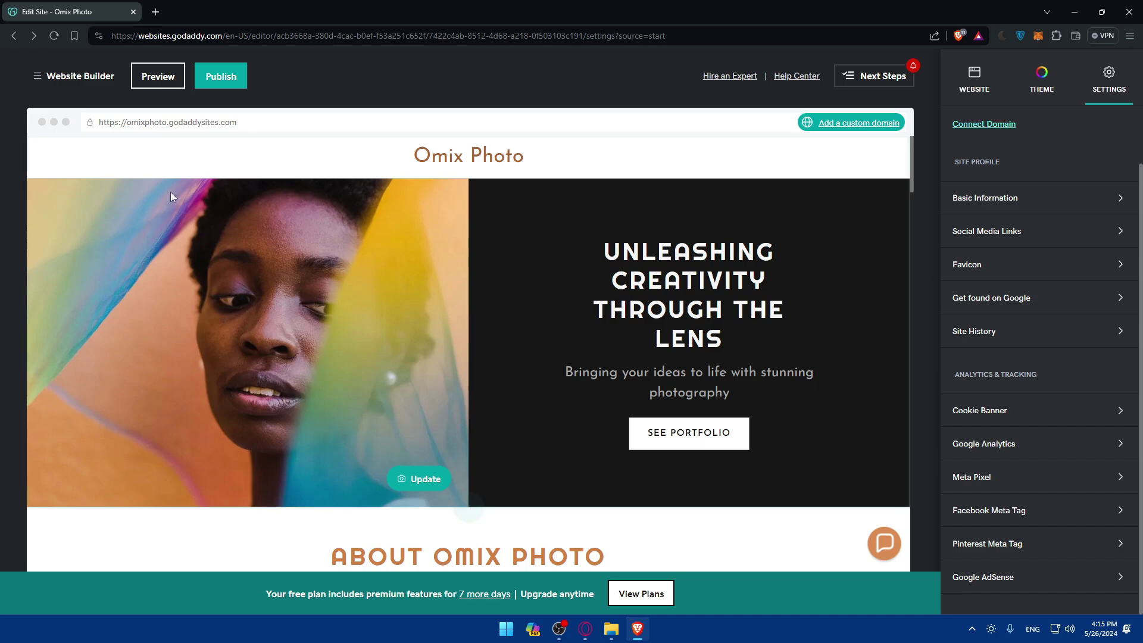
Publish the Omix Photo site so it goes live at omixphoto.godaddysites.com
{"action": "left_click", "coordinate": [220, 77]}
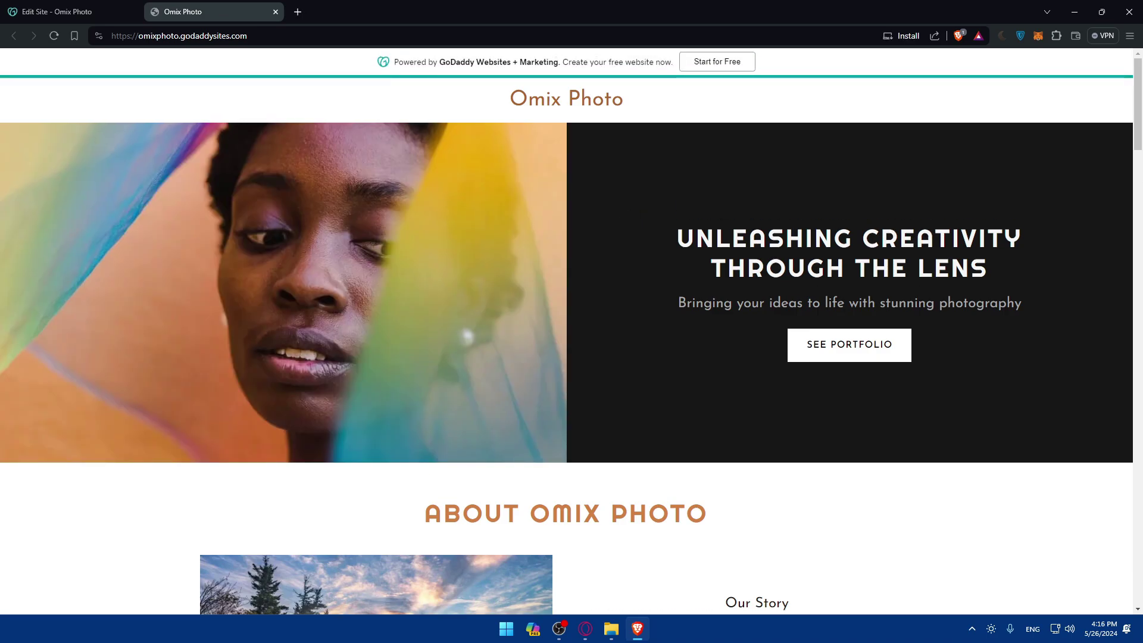
Scroll down the live Omix Photo page and open the SEND MESSAGE contact form
{"action": "scroll", "coordinate": [582, 288], "scroll_direction": "down", "scroll_amount": 20}
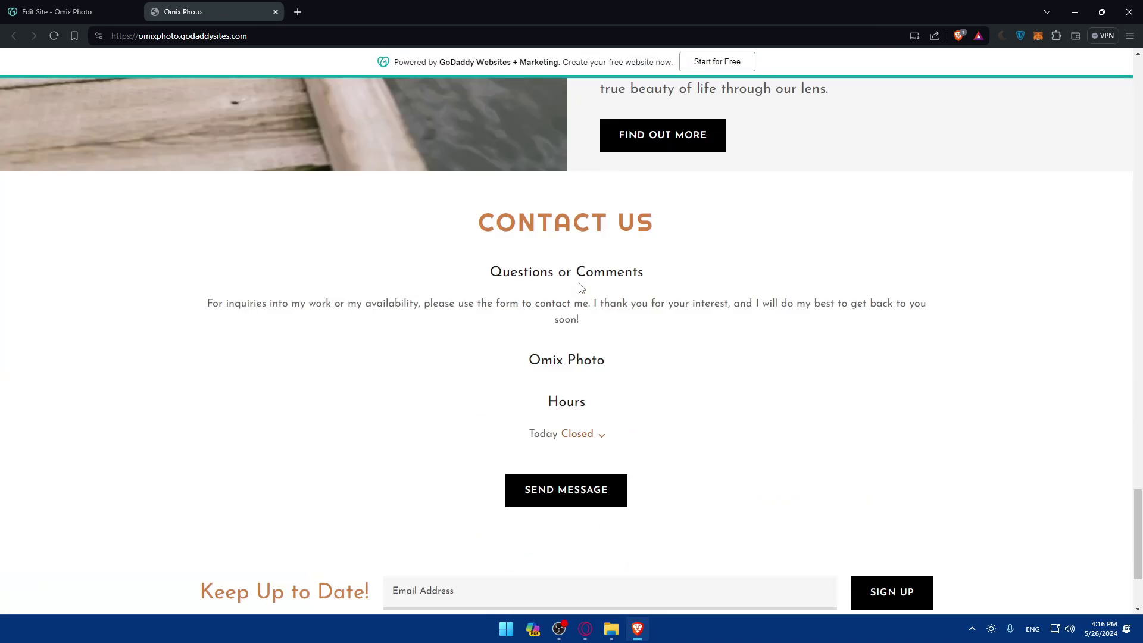
{"action": "scroll", "coordinate": [581, 289], "scroll_direction": "down", "scroll_amount": 3}
{"action": "left_click", "coordinate": [582, 334]}
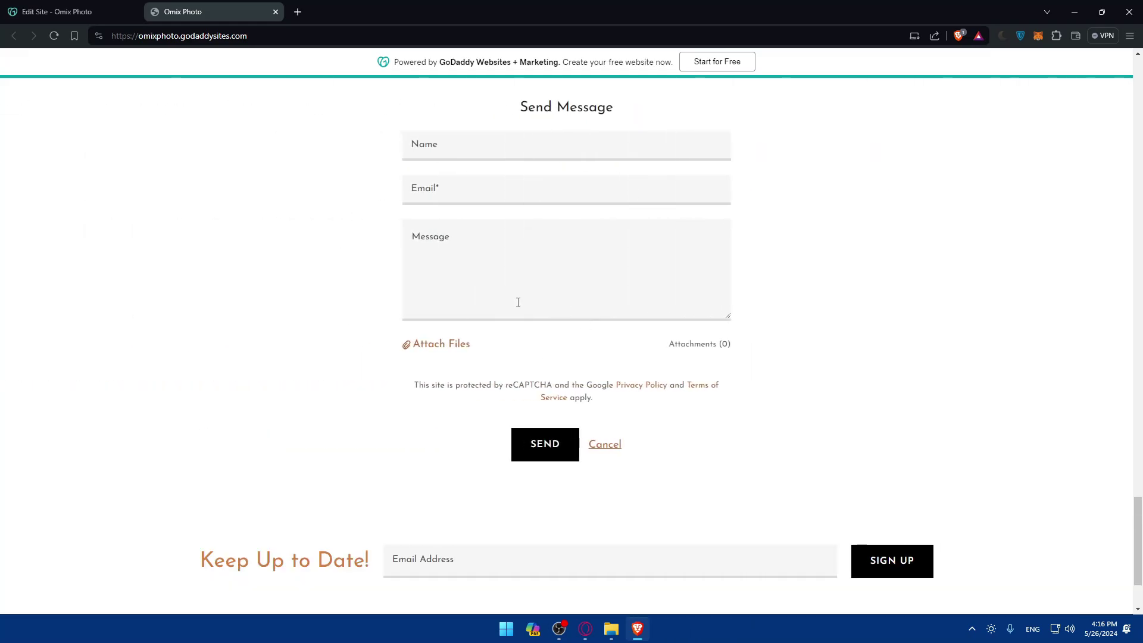
Return to the Discover True Beauty section, then launch Opera from the taskbar
{"action": "scroll", "coordinate": [822, 355], "scroll_direction": "down", "scroll_amount": 2}
{"action": "scroll", "coordinate": [643, 310], "scroll_direction": "up", "scroll_amount": 10}
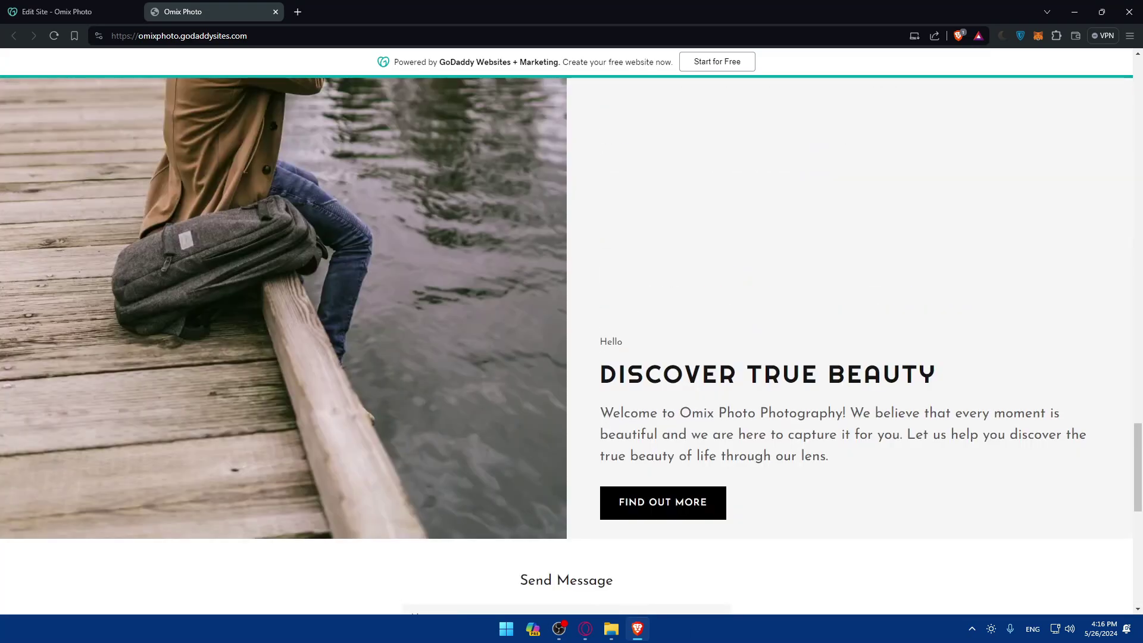
{"action": "key", "text": "super+3"}
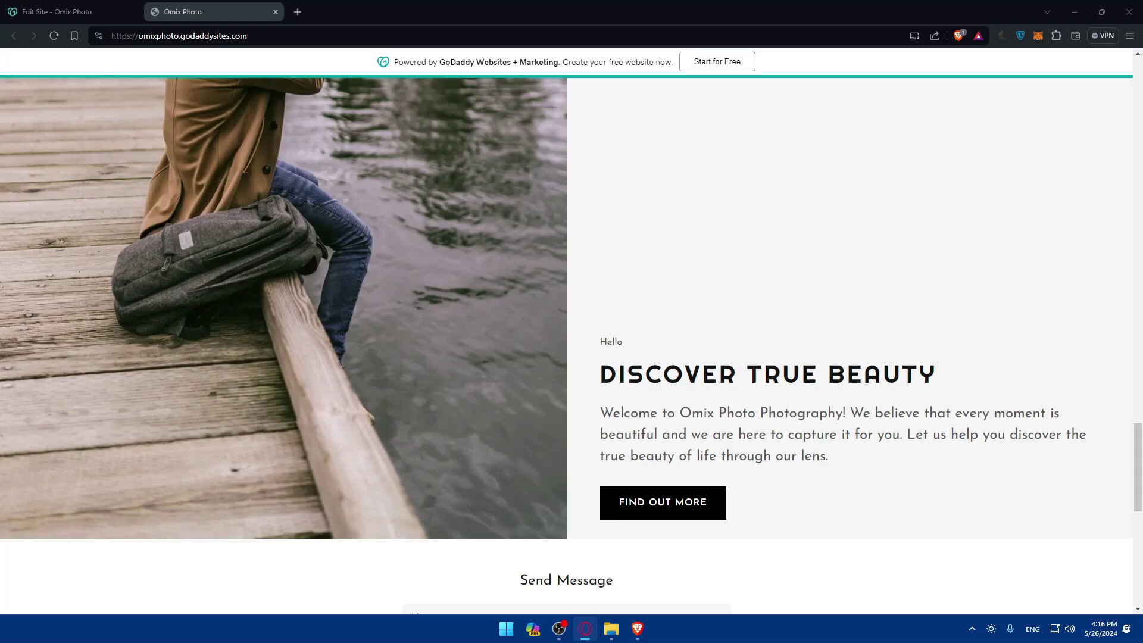